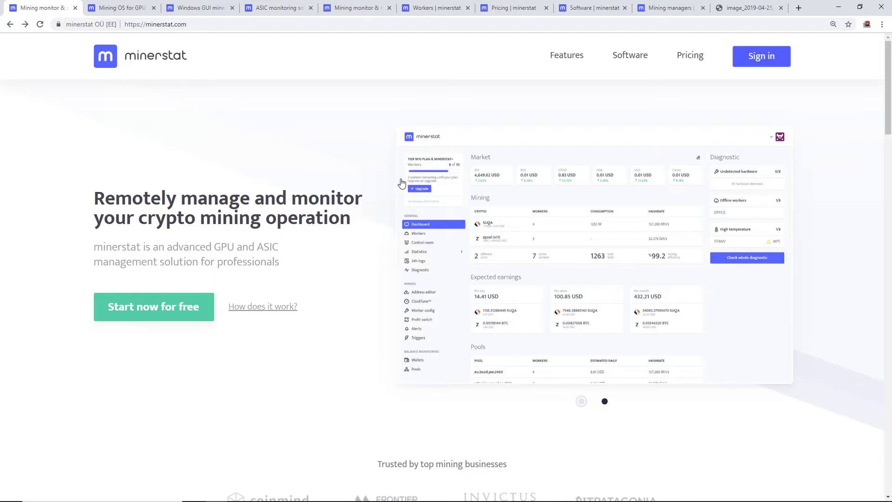
Step: Return to the minerstat homepage tab showing the REDPANDA19 15% off coupon
left_click(753, 7)
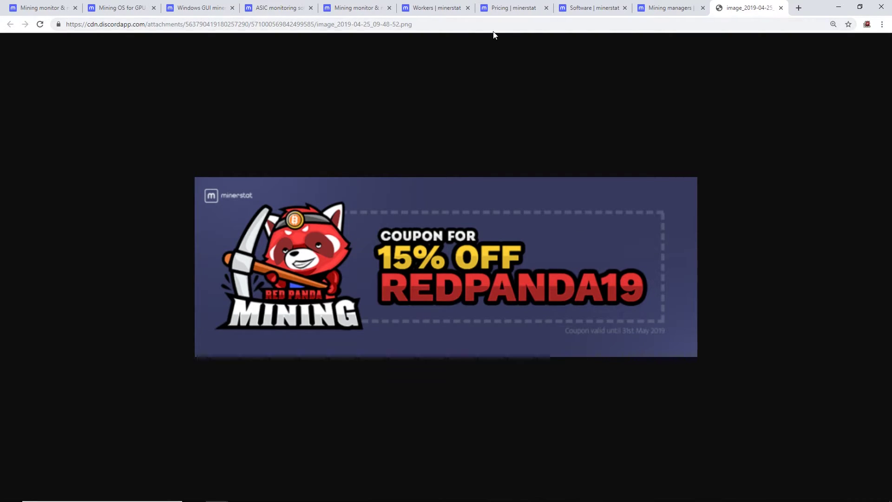
Step: Switch back to the minerstat homepage at its Linux, Windows and ASIC software section
left_click(41, 8)
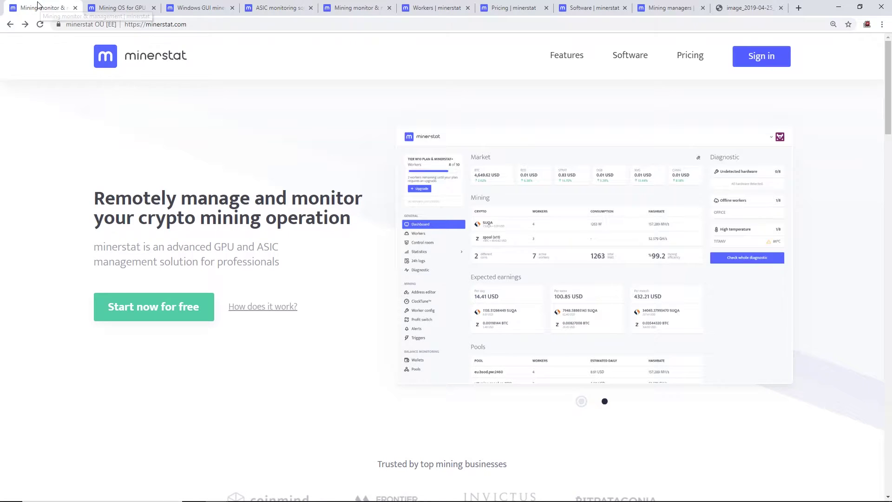
scroll(250, 186, "down", 3)
scroll(251, 185, "down", 2)
scroll(251, 186, "up", 4)
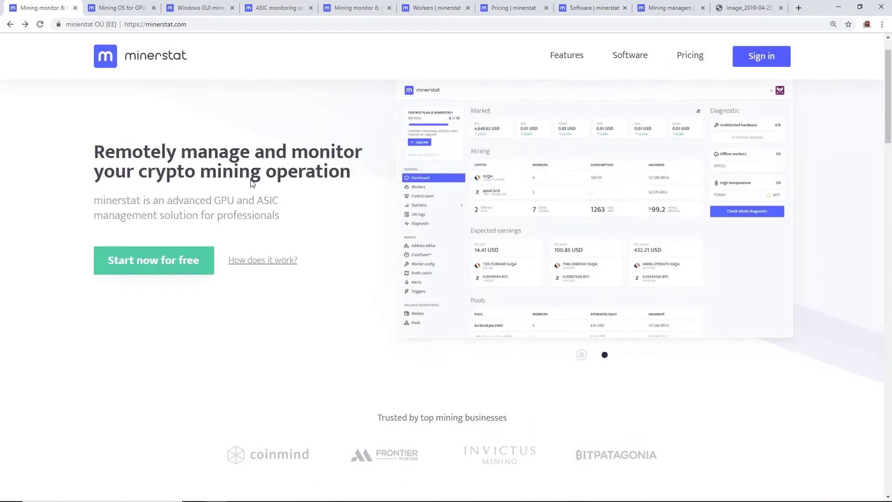
scroll(419, 139, "up", 2)
scroll(388, 121, "down", 5)
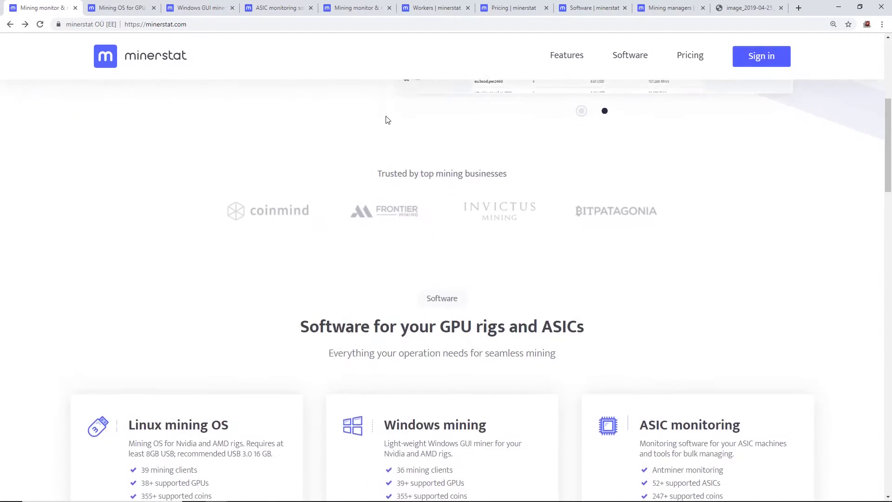
scroll(387, 121, "down", 4)
scroll(389, 121, "up", 1)
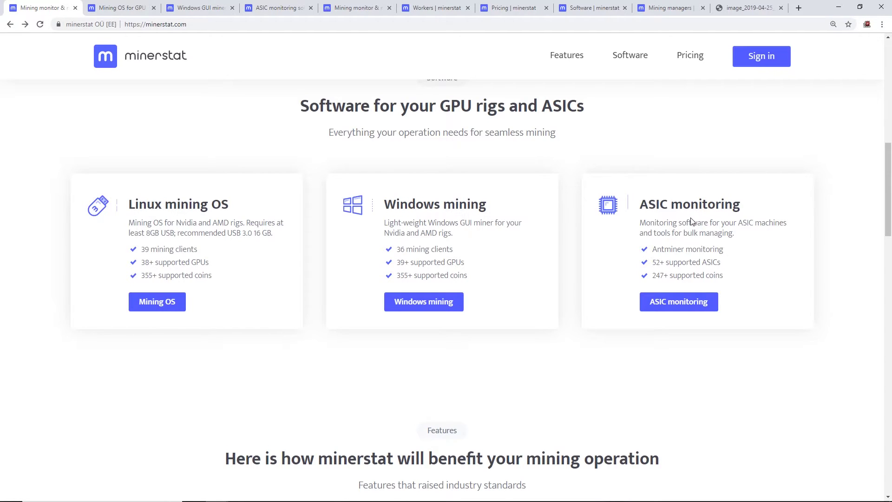
left_click(115, 8)
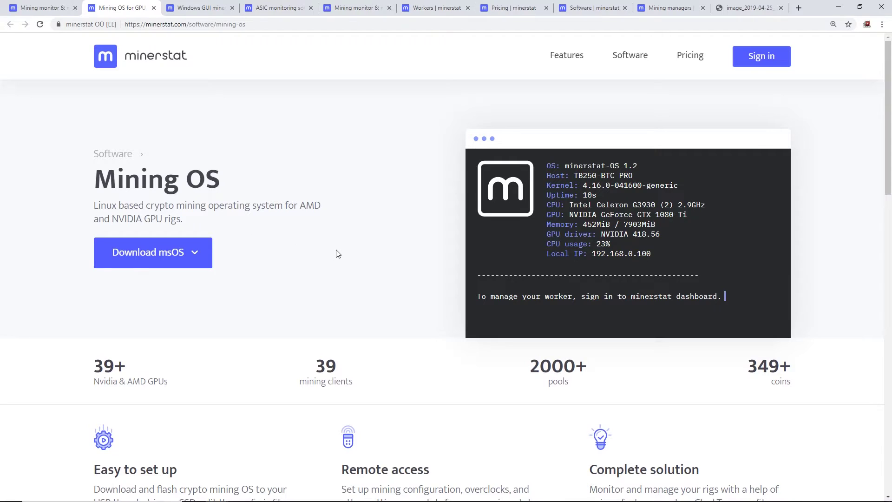
scroll(338, 255, "down", 1)
left_click_drag(182, 176, 267, 149)
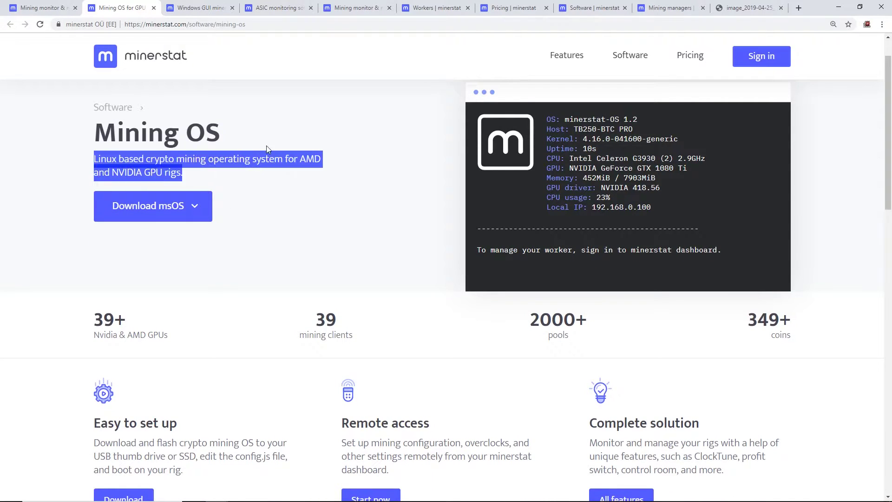
left_click(346, 210)
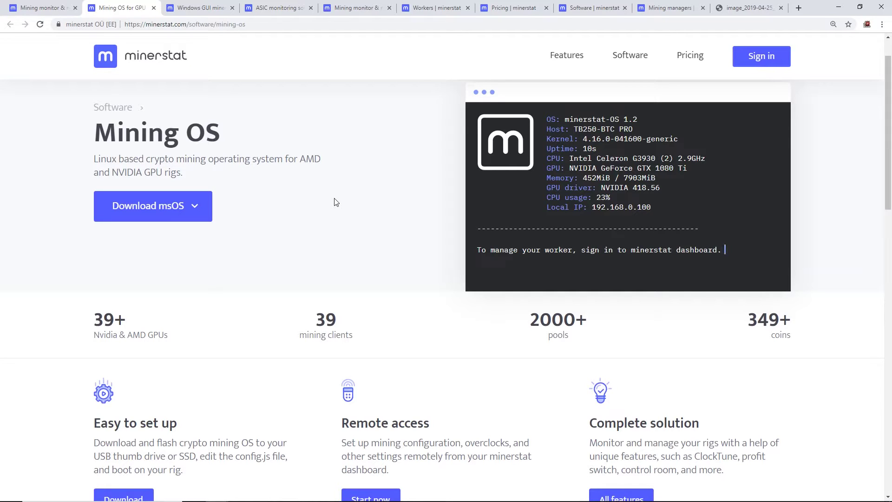
scroll(334, 203, "down", 2)
scroll(209, 272, "down", 2)
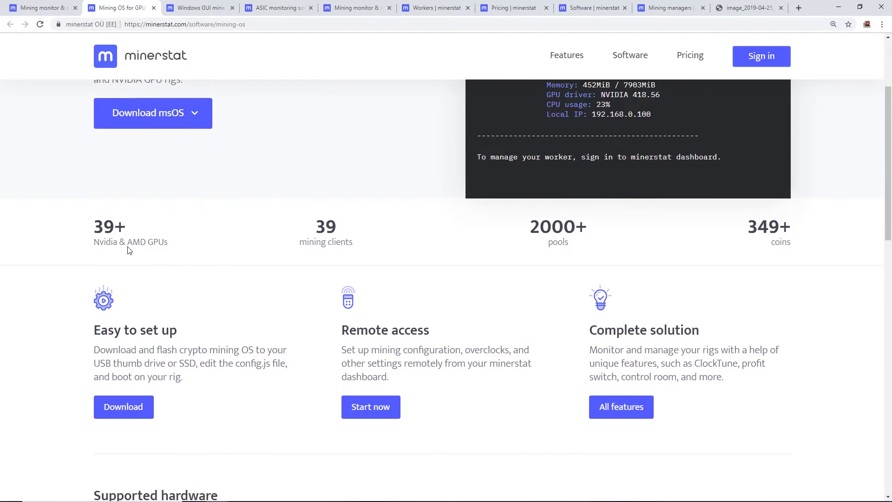
scroll(128, 250, "down", 3)
scroll(126, 250, "up", 1)
scroll(127, 250, "down", 4)
scroll(126, 250, "down", 1)
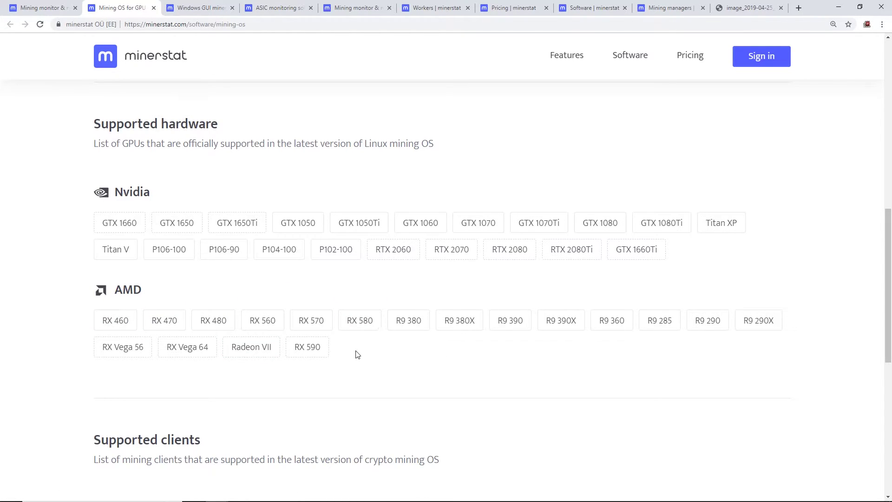
scroll(355, 354, "up", 3)
scroll(354, 353, "up", 3)
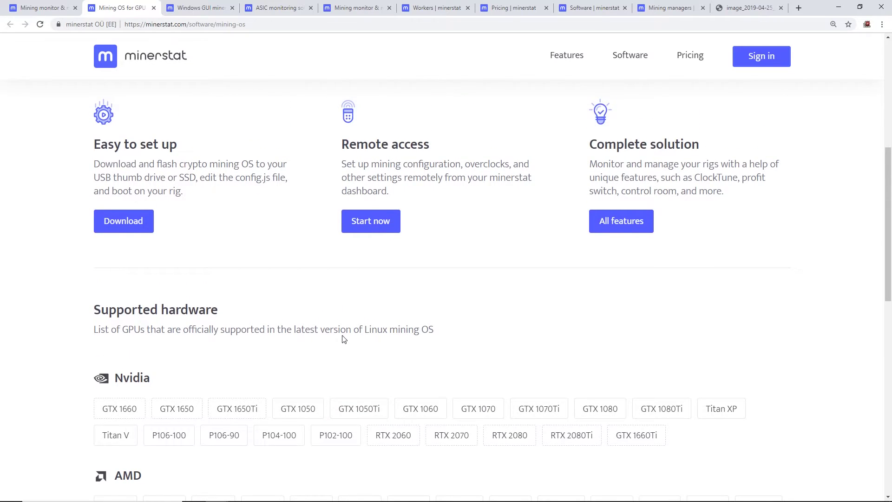
scroll(341, 337, "up", 3)
scroll(292, 313, "up", 3)
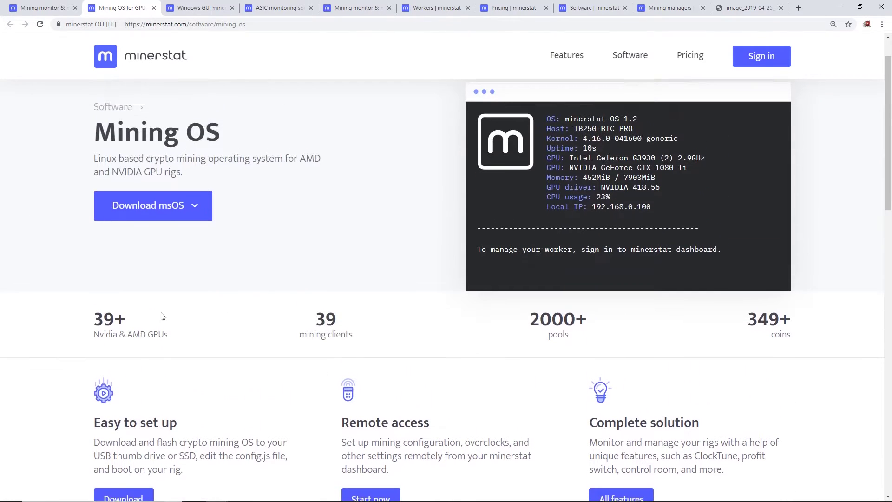
scroll(161, 316, "down", 3)
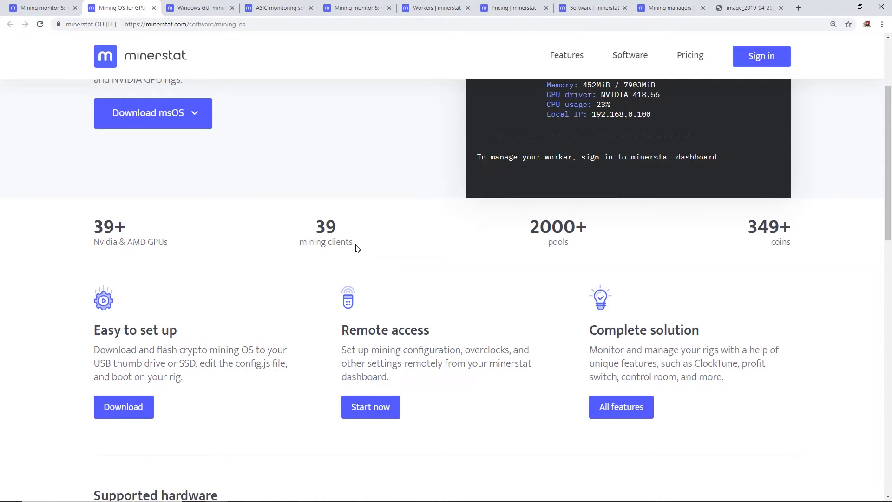
left_click_drag(354, 242, 298, 243)
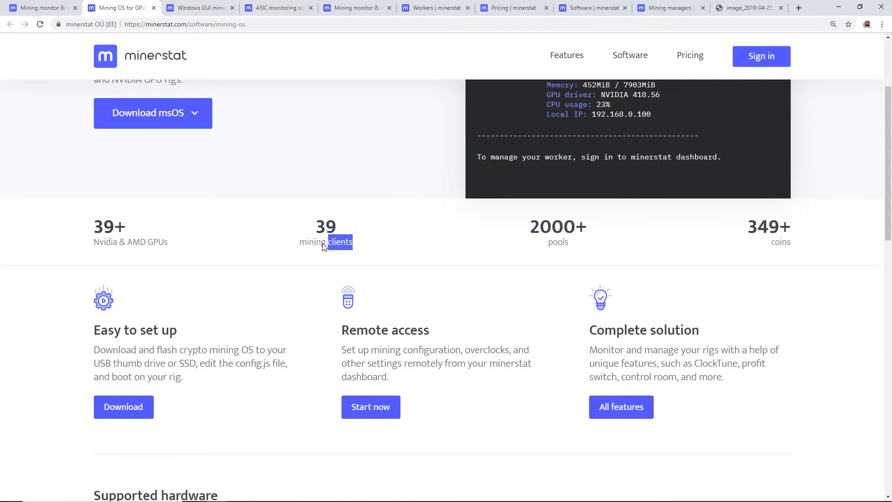
left_click(412, 272)
left_click_drag(529, 230, 595, 225)
left_click(598, 248)
left_click_drag(790, 236, 761, 231)
left_click(810, 258)
scroll(481, 229, "up", 2)
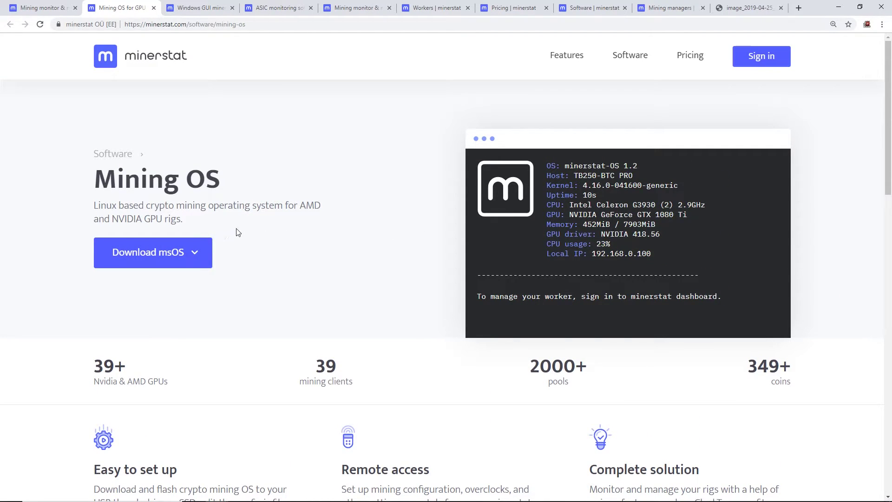
scroll(268, 242, "down", 3)
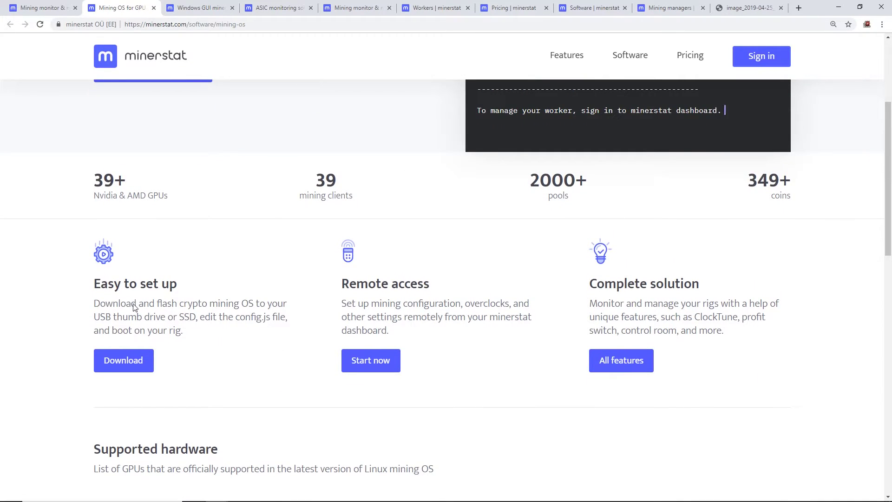
Step: Briefly highlight and then deselect text in the Mining OS feature descriptions
left_click_drag(96, 305, 185, 305)
left_click(216, 307)
scroll(385, 147, "down", 1)
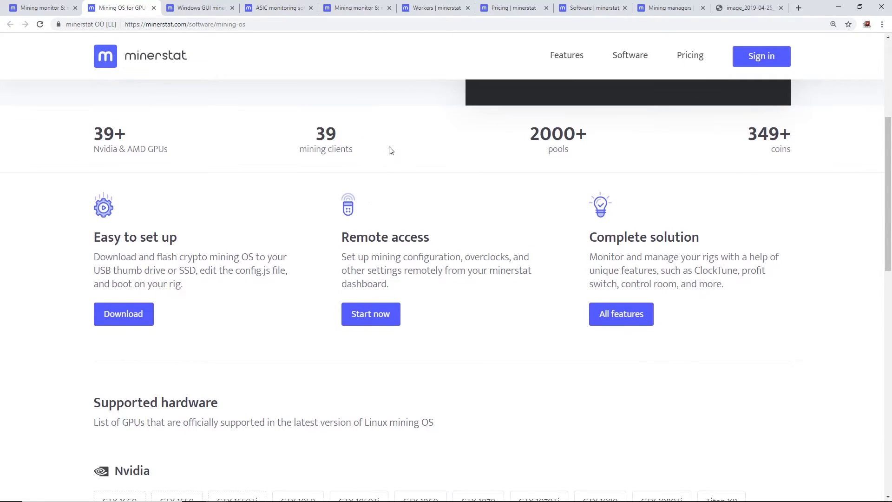
scroll(390, 150, "down", 5)
scroll(389, 149, "down", 3)
scroll(390, 149, "down", 1)
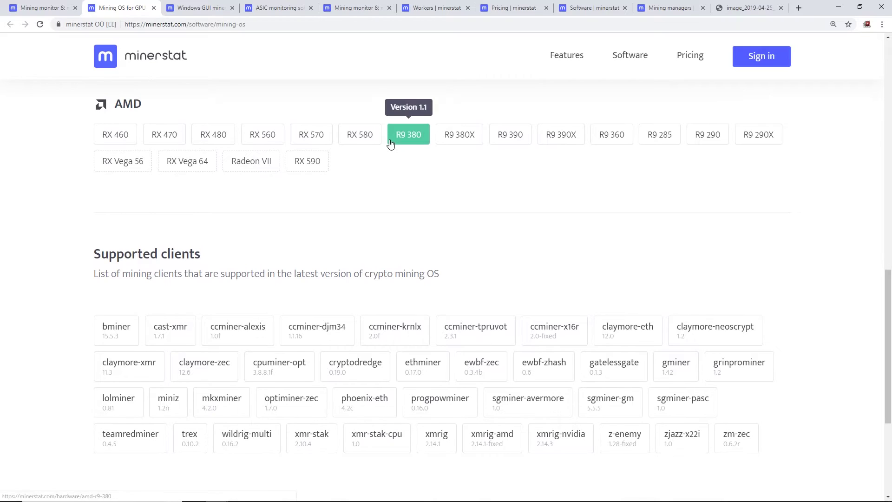
scroll(390, 143, "up", 5)
scroll(388, 146, "up", 5)
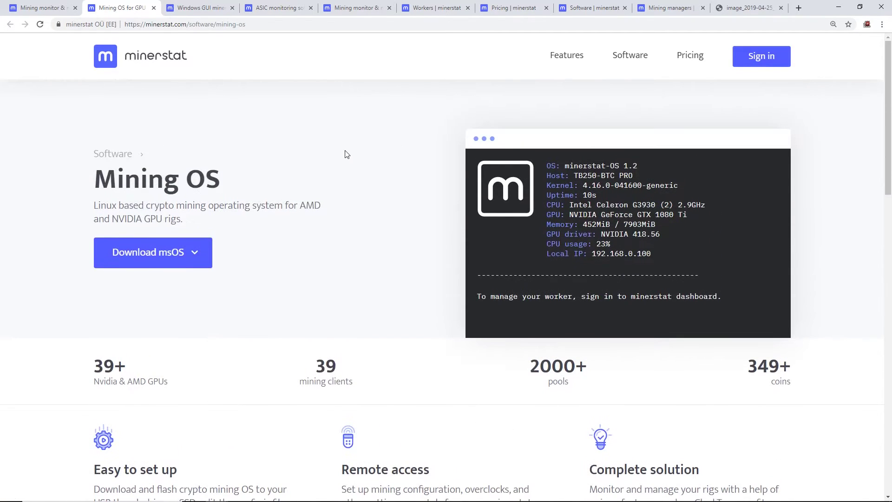
Step: Open the Windows mining page and highlight its access key and worker name instructions
left_click(202, 8)
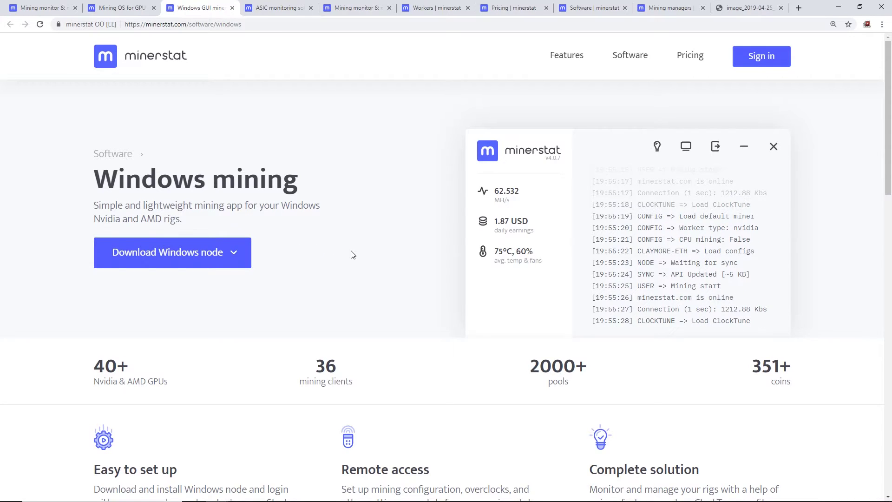
scroll(352, 256, "down", 3)
scroll(352, 256, "down", 1)
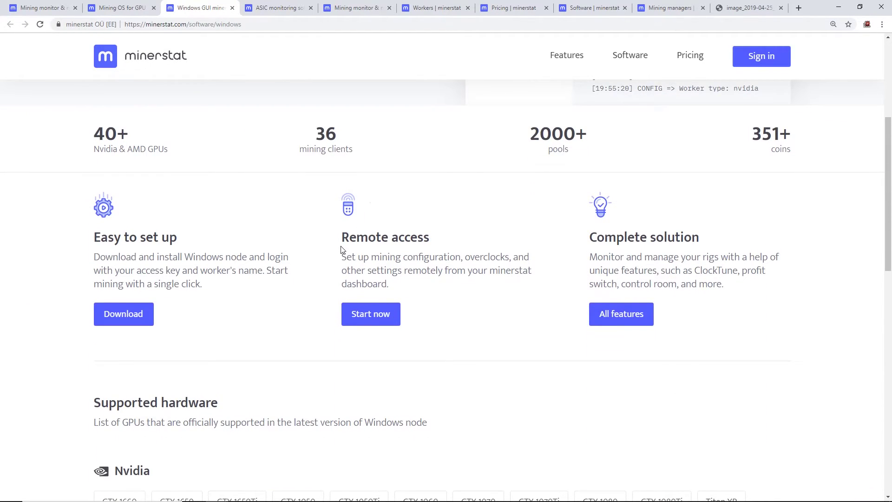
scroll(292, 242, "up", 1)
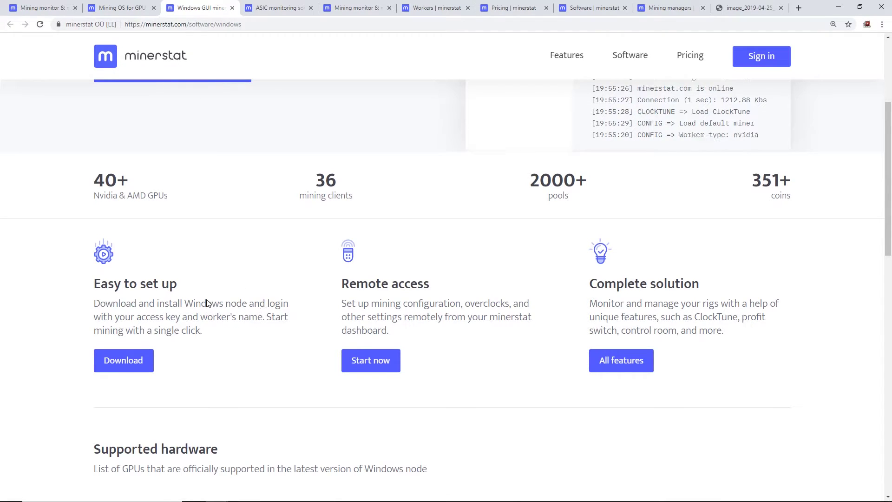
left_click_drag(126, 319, 259, 321)
left_click(216, 340)
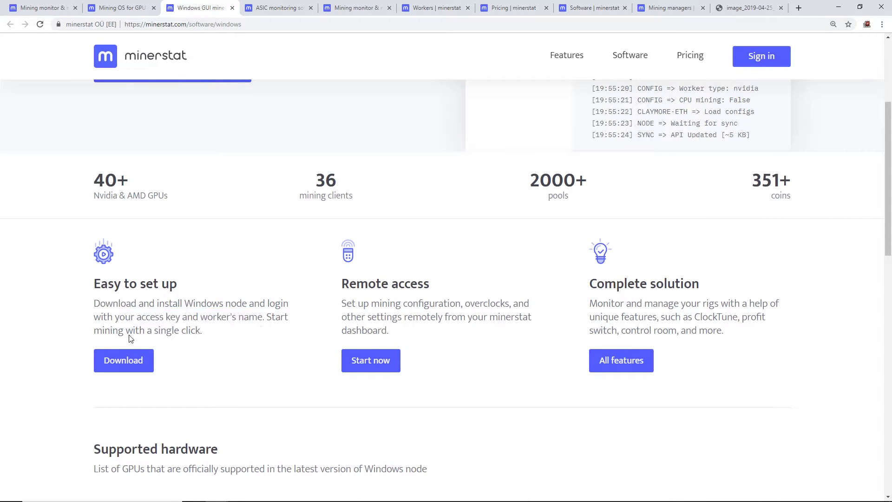
left_click_drag(129, 333, 202, 333)
left_click(229, 336)
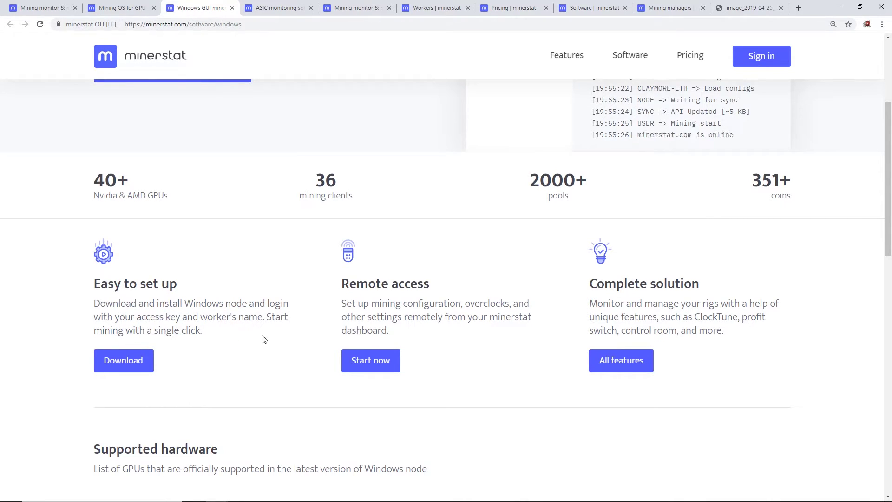
scroll(481, 335, "down", 3)
scroll(416, 335, "down", 2)
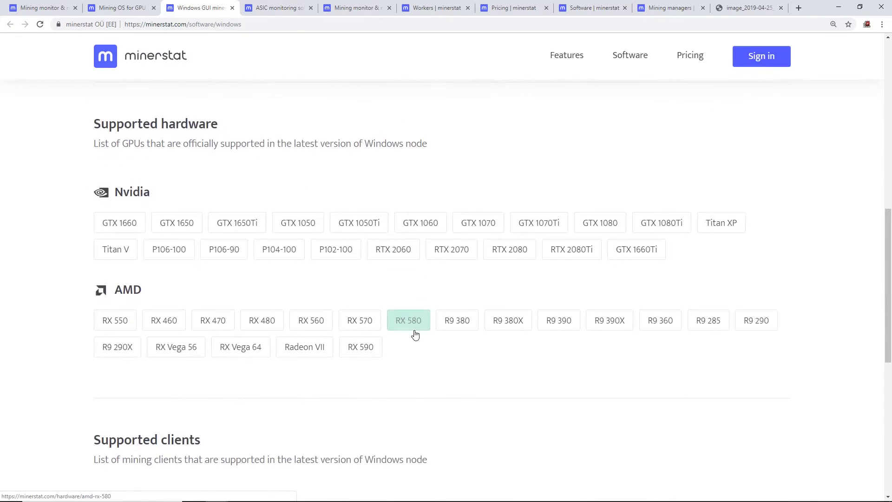
scroll(416, 335, "down", 3)
scroll(415, 335, "up", 3)
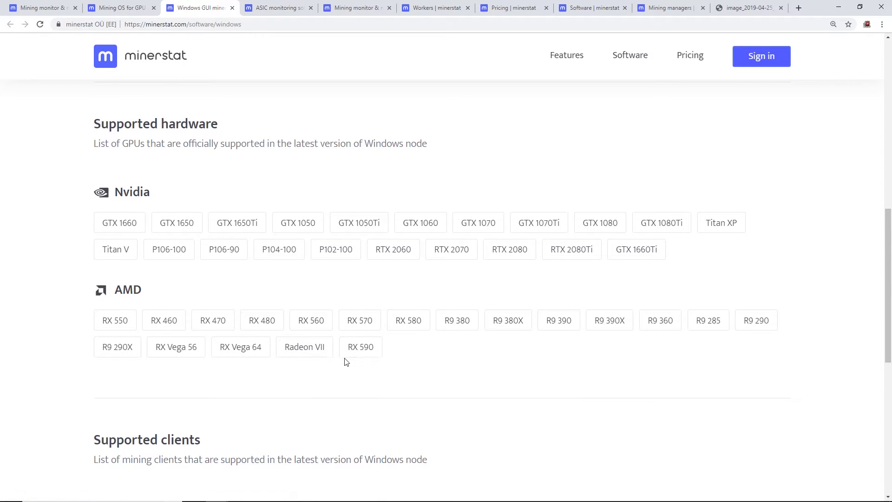
scroll(344, 360, "down", 4)
scroll(343, 279, "down", 3)
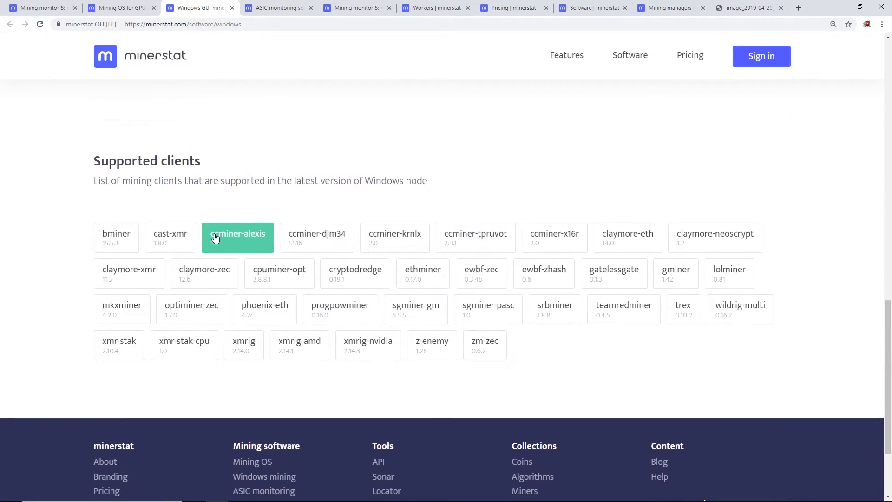
left_click_drag(112, 181, 463, 183)
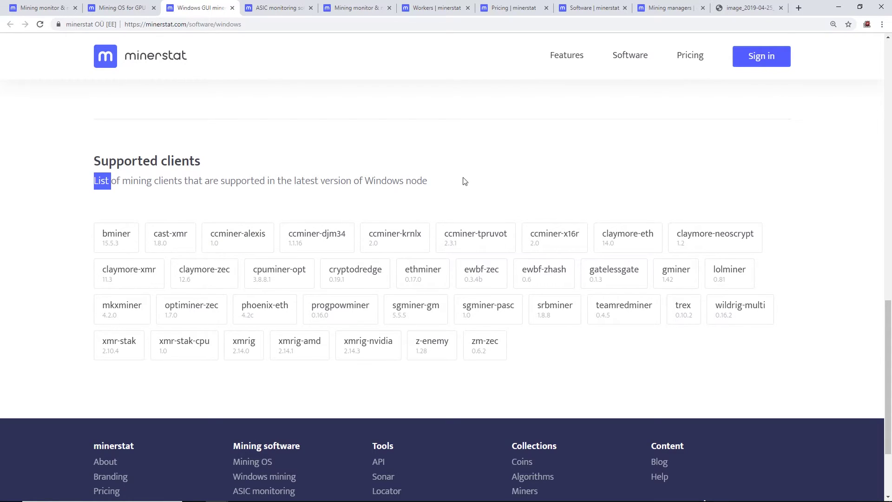
left_click(120, 245)
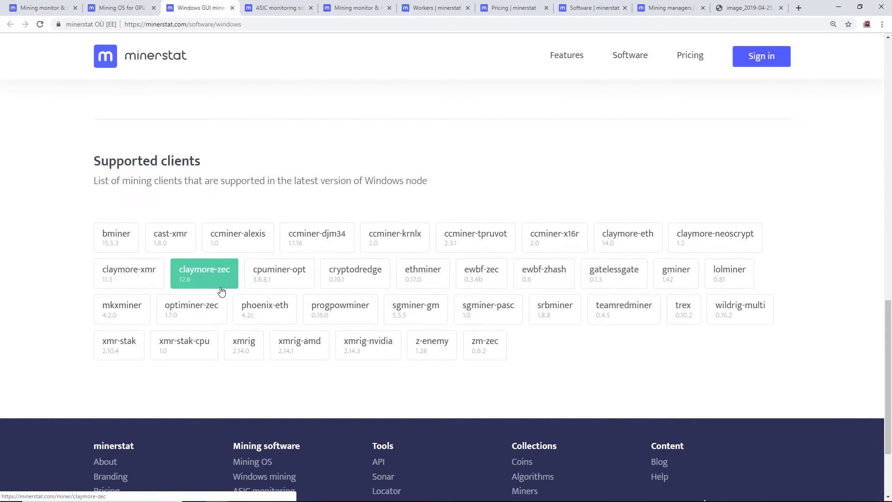
scroll(369, 240, "up", 5)
scroll(369, 241, "up", 6)
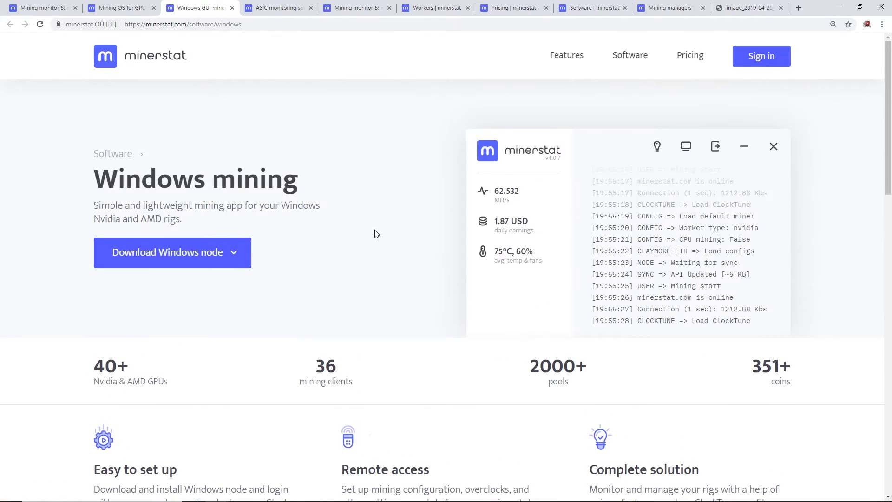
Step: Open the ASIC Hub installation guide from ASIC monitoring, then close the extra Mining monitor tab
left_click(282, 10)
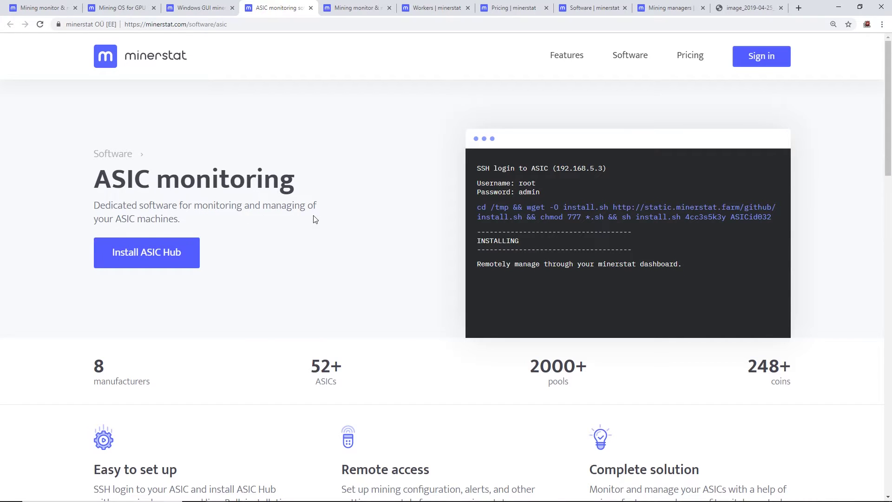
scroll(314, 221, "down", 1)
scroll(314, 220, "down", 2)
scroll(321, 225, "down", 2)
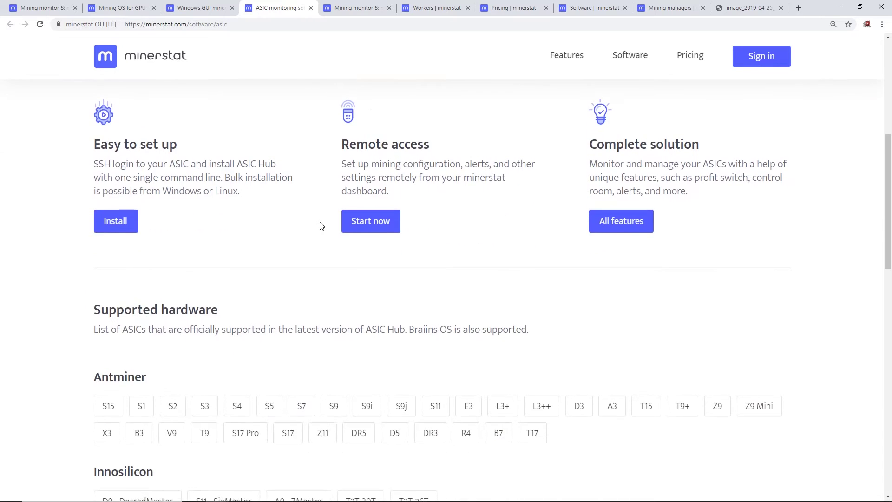
scroll(321, 225, "up", 1)
scroll(134, 222, "down", 1)
scroll(156, 213, "up", 1)
scroll(298, 208, "down", 3)
scroll(298, 208, "down", 3)
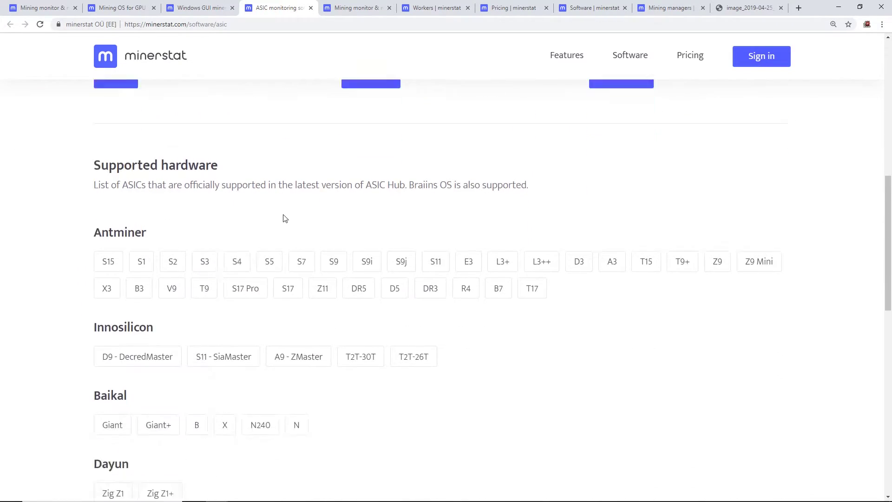
scroll(285, 220, "down", 1)
scroll(286, 220, "down", 1)
scroll(443, 292, "down", 2)
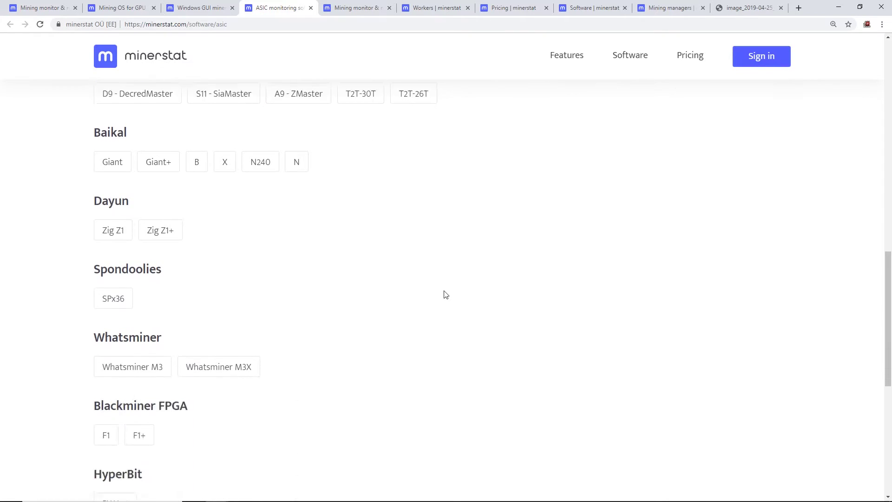
scroll(443, 293, "up", 1)
scroll(444, 293, "up", 1)
scroll(278, 279, "up", 2)
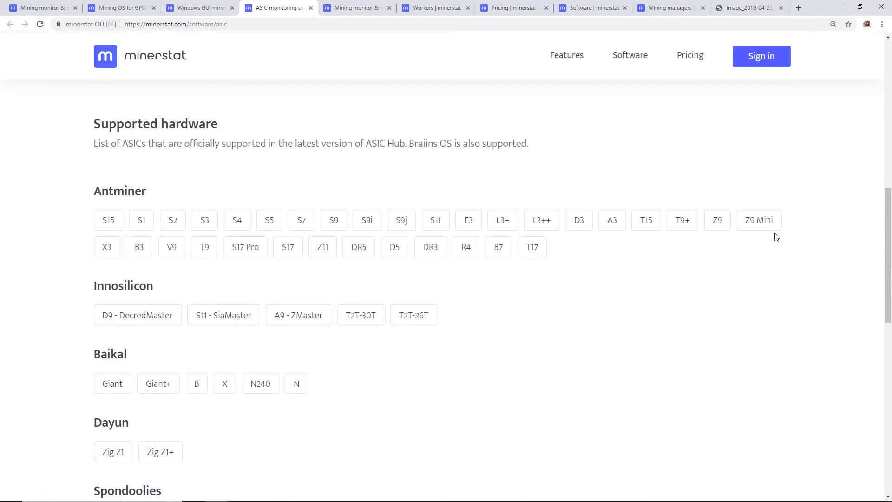
scroll(390, 314, "down", 2)
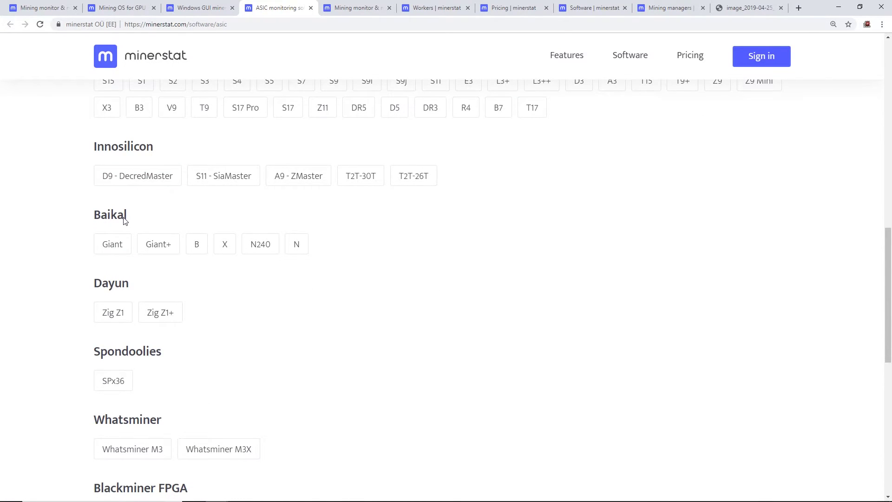
scroll(195, 307, "down", 1)
scroll(184, 293, "down", 1)
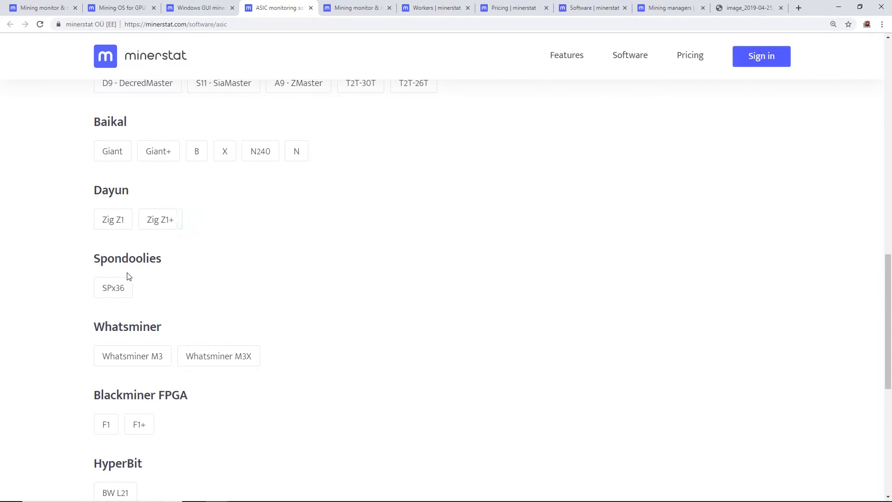
scroll(176, 314, "down", 1)
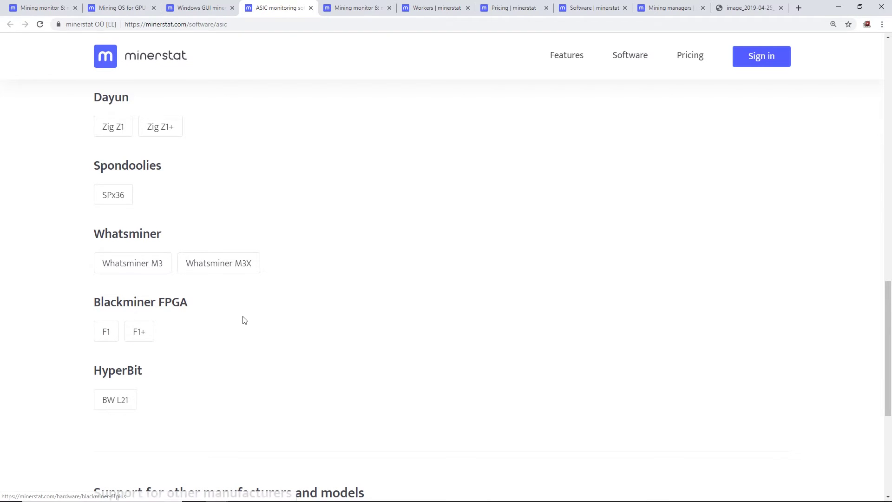
scroll(244, 319, "down", 2)
scroll(321, 275, "up", 1)
scroll(322, 275, "up", 4)
scroll(322, 271, "up", 4)
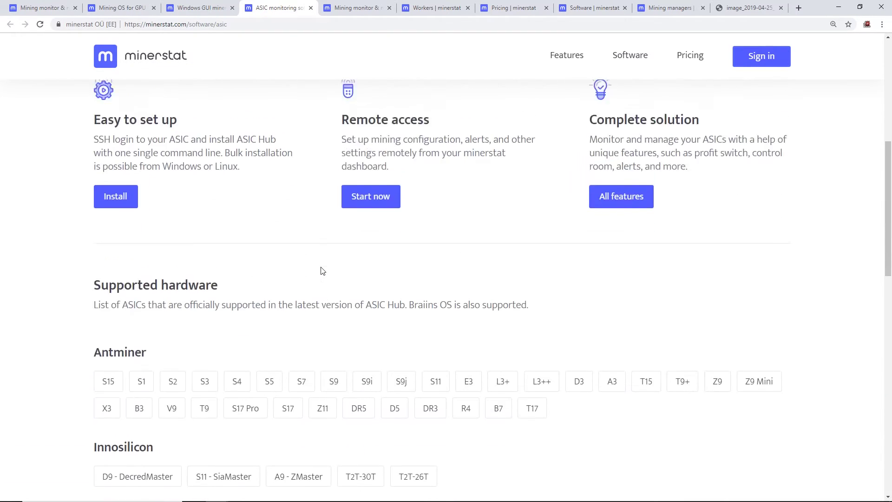
scroll(321, 272, "up", 4)
scroll(333, 276, "up", 3)
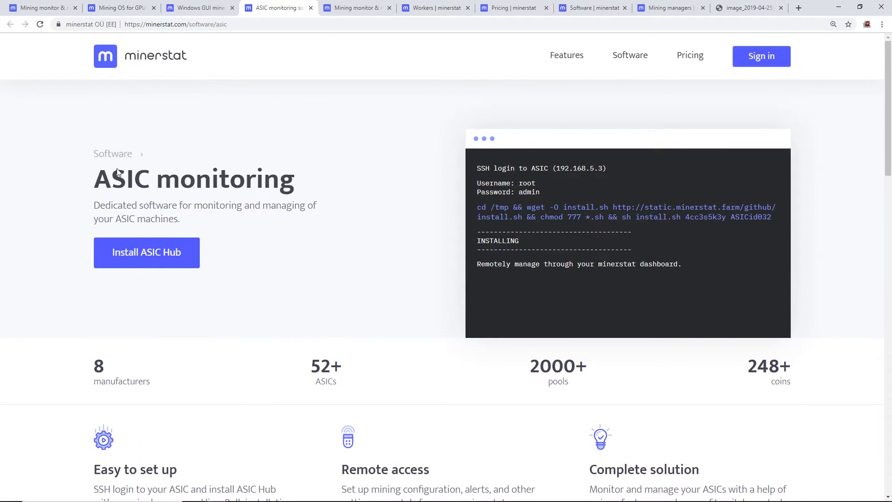
left_click_drag(118, 171, 293, 181)
left_click(376, 202)
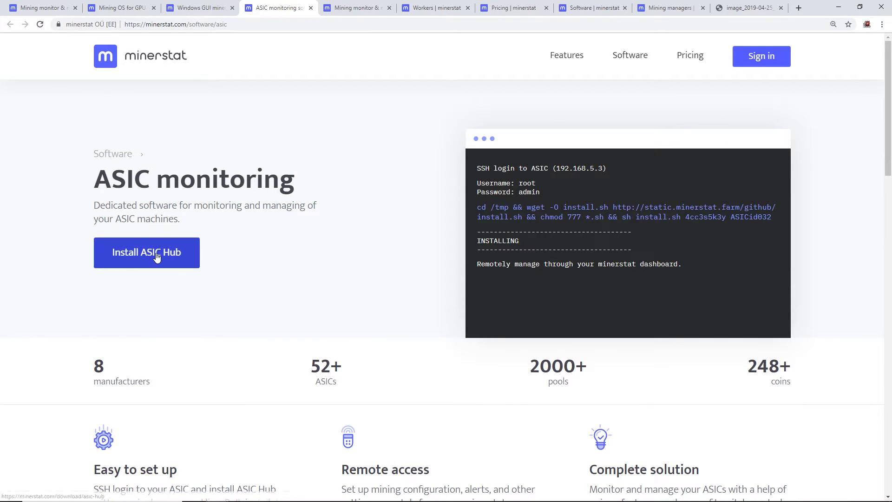
left_click(131, 255)
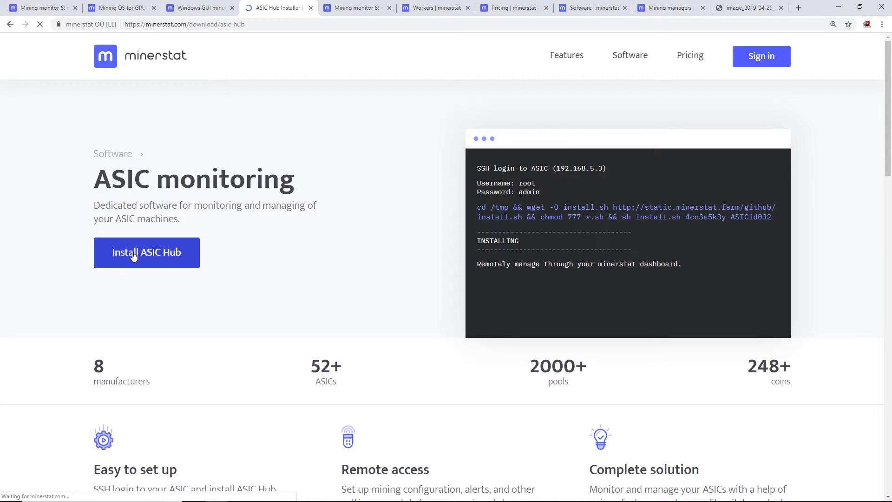
scroll(234, 267, "down", 4)
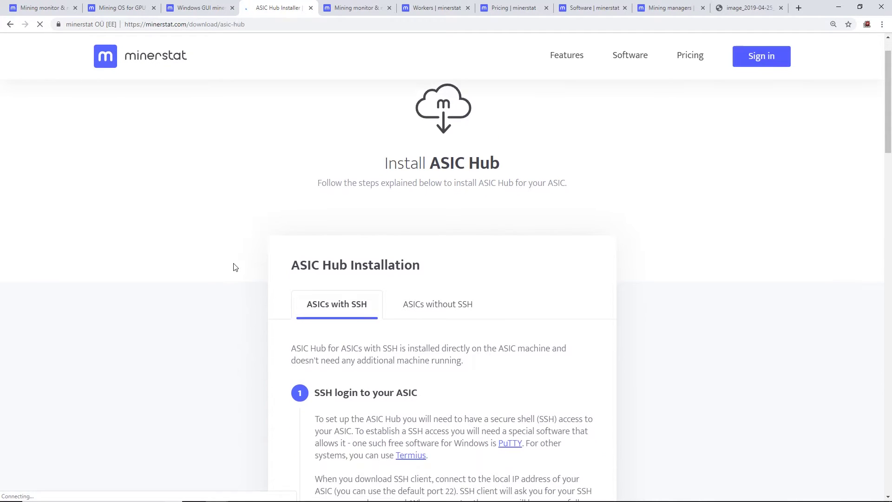
scroll(234, 265, "down", 5)
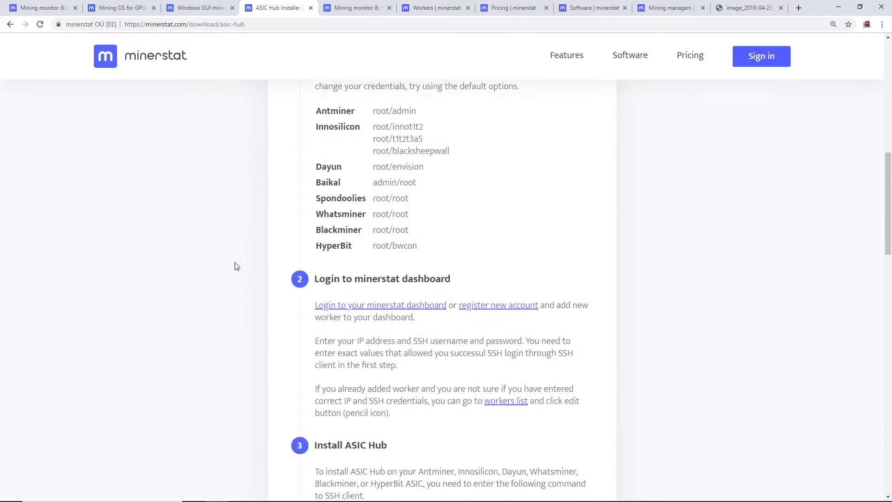
scroll(234, 265, "down", 5)
scroll(234, 265, "down", 5)
scroll(235, 266, "down", 4)
scroll(235, 266, "down", 4)
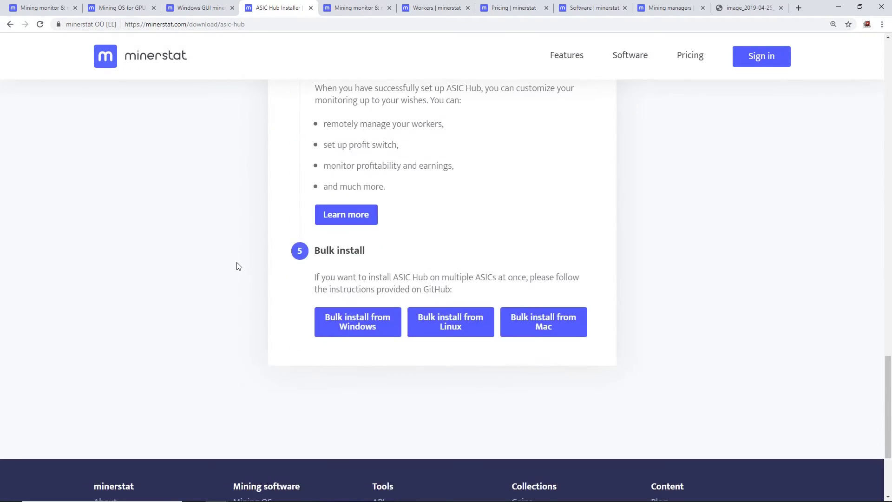
scroll(235, 267, "up", 4)
scroll(235, 266, "up", 5)
scroll(235, 267, "up", 5)
scroll(233, 263, "up", 4)
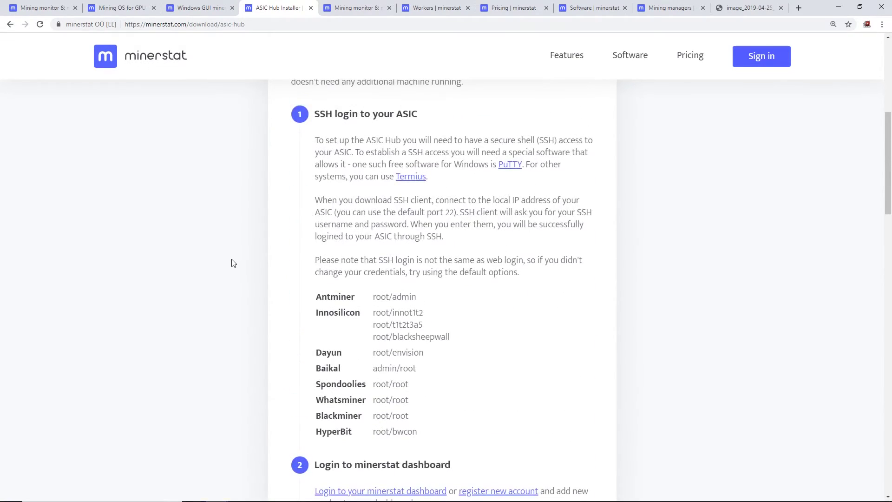
scroll(233, 263, "up", 2)
scroll(234, 260, "up", 1)
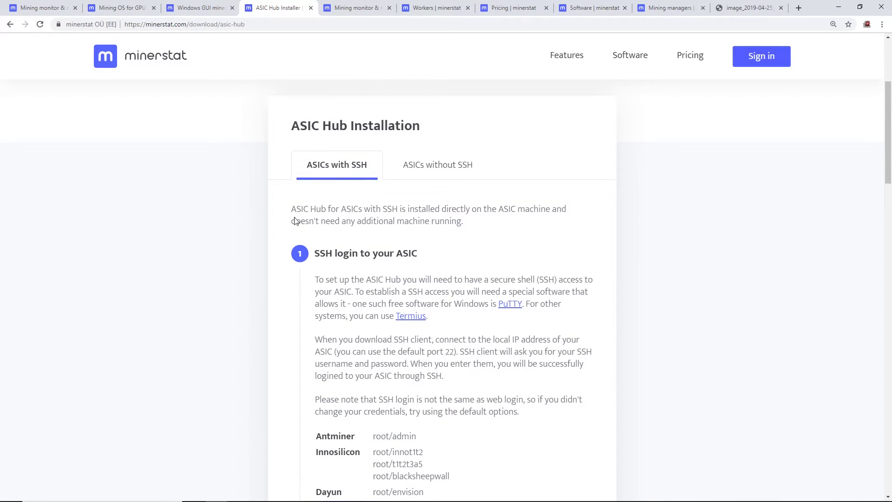
scroll(293, 219, "up", 3)
scroll(252, 213, "up", 2)
scroll(251, 212, "up", 1)
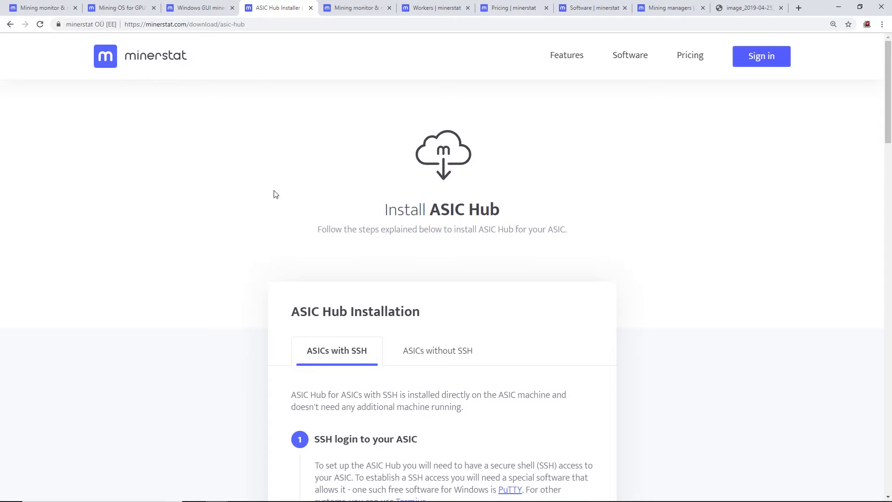
scroll(249, 186, "down", 3)
scroll(229, 195, "down", 3)
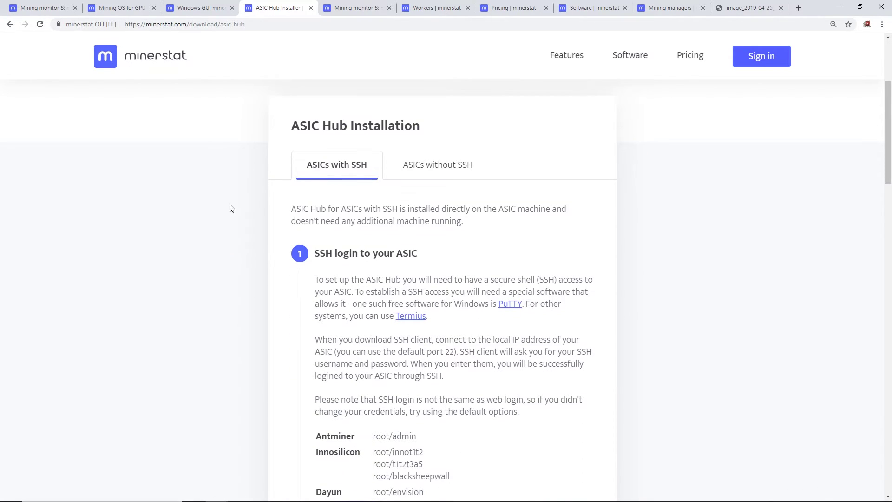
scroll(267, 214, "down", 2)
scroll(265, 213, "down", 2)
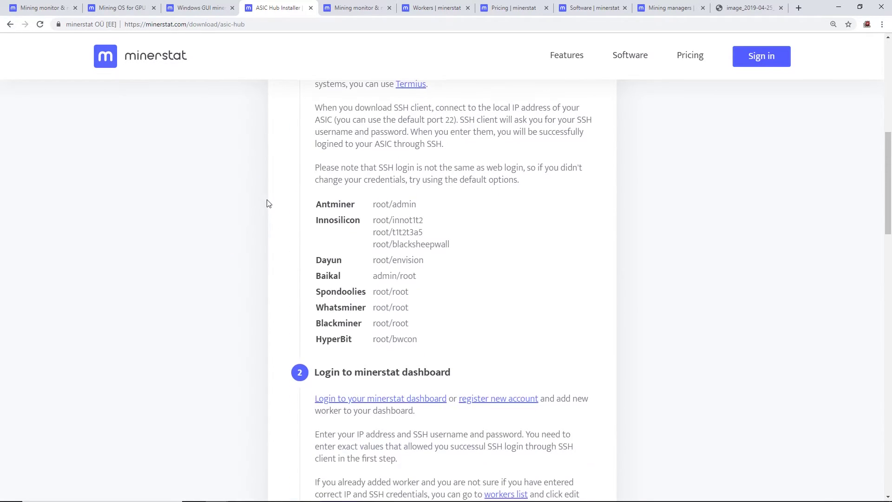
scroll(267, 204, "up", 4)
left_click(388, 8)
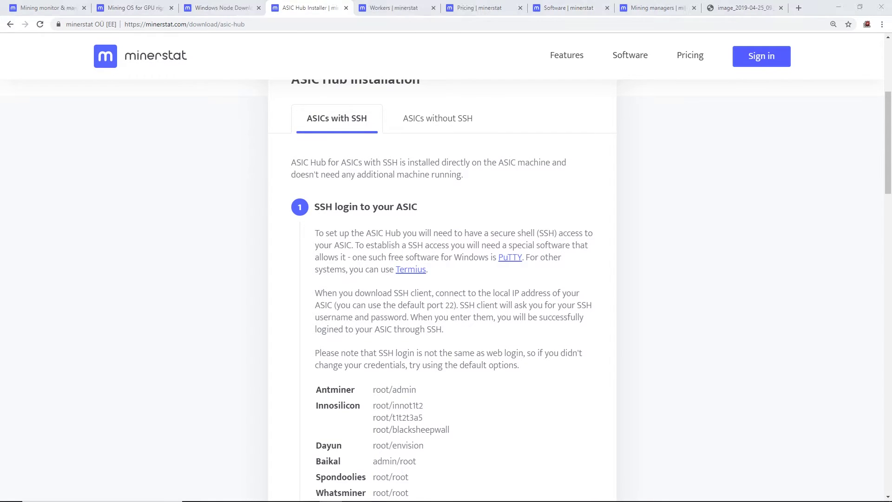
Step: On the Workers dashboard, dismiss the welcome tour and the add-first-worker tip
left_click(390, 8)
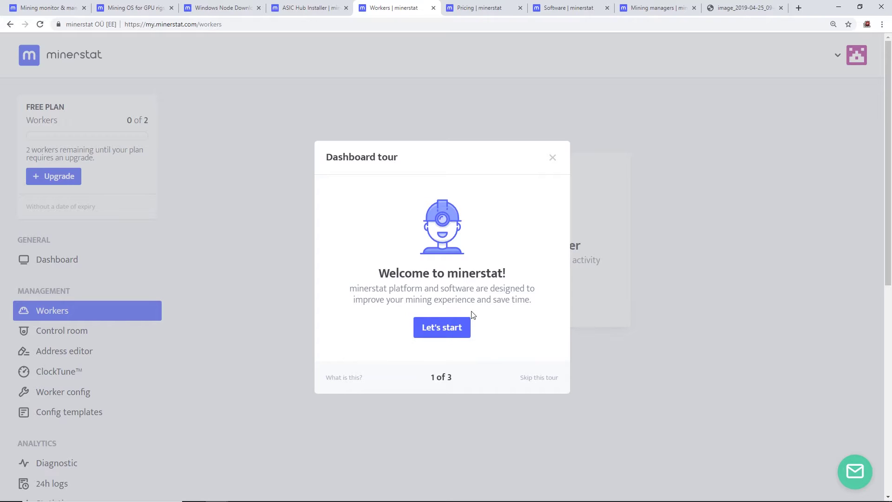
left_click(449, 330)
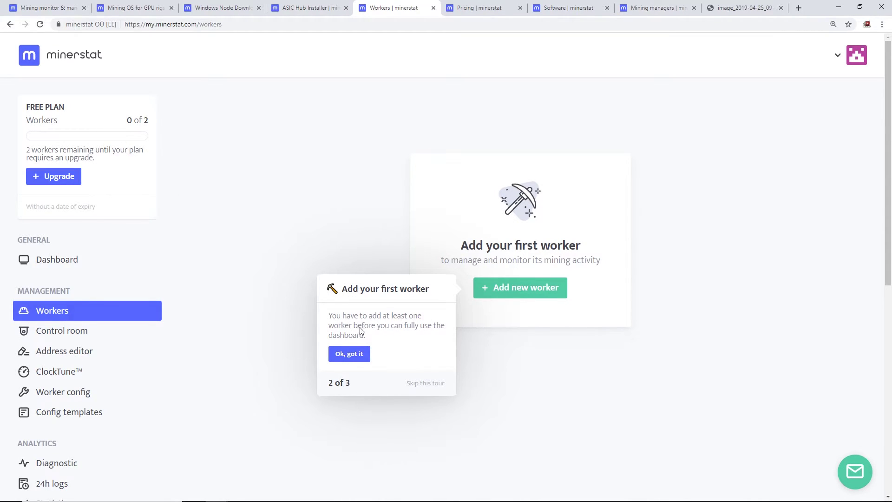
left_click(350, 354)
left_click(353, 357)
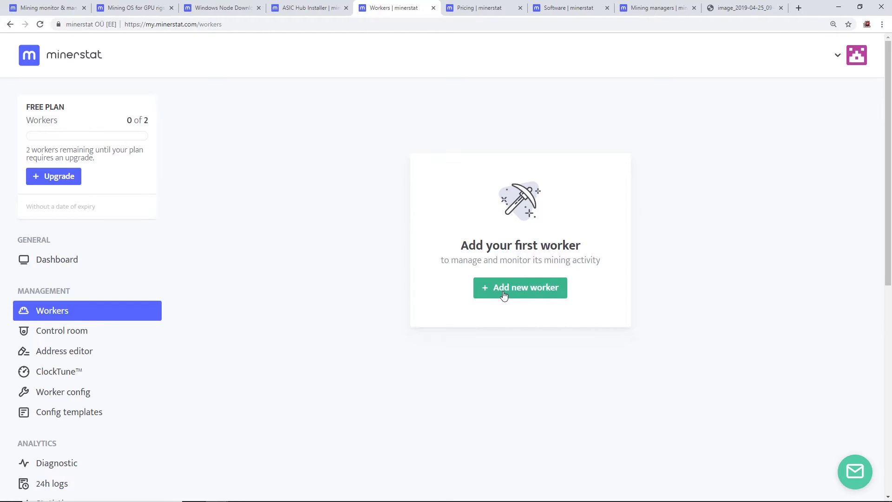
Step: Create worker rx5708gb with type AMD and system Windows
left_click(502, 287)
scroll(480, 310, "down", 2)
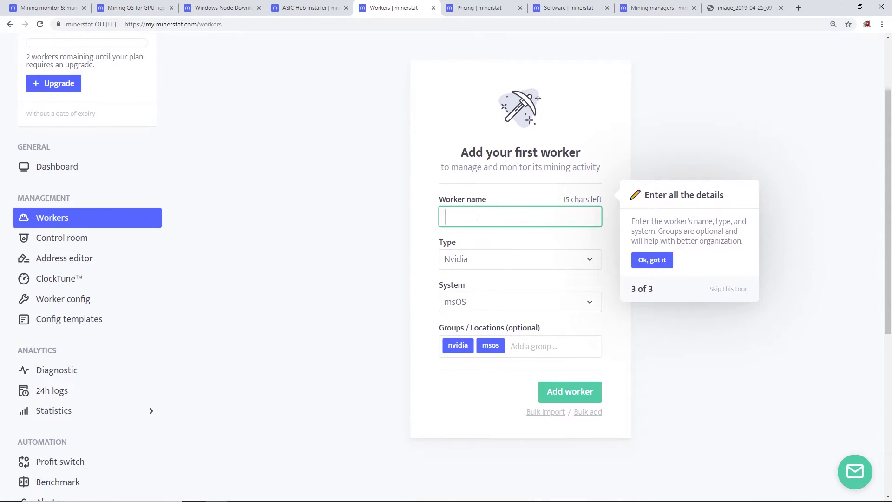
type("rx570")
type("8gb")
left_click(474, 263)
left_click(461, 295)
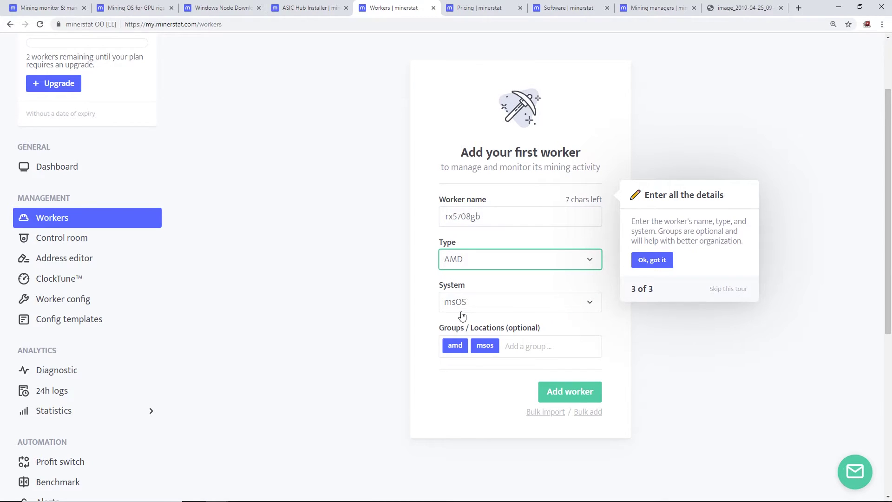
left_click(474, 305)
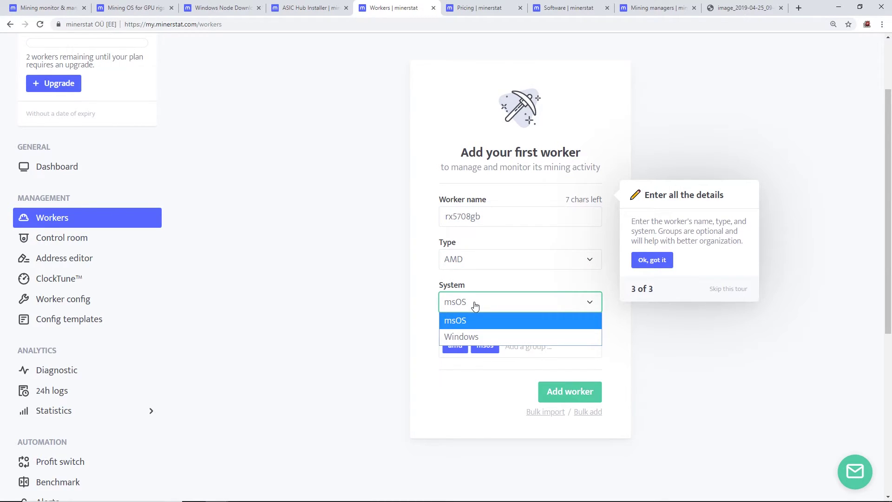
left_click(465, 340)
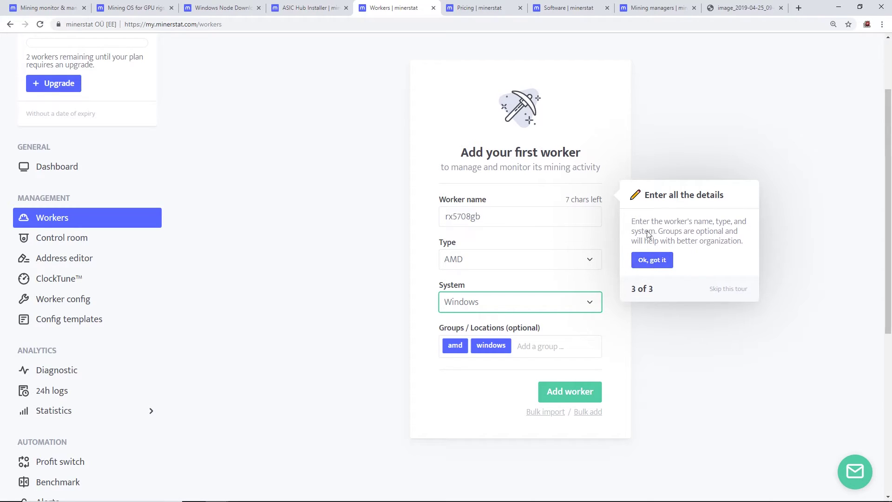
left_click(652, 259)
left_click(579, 395)
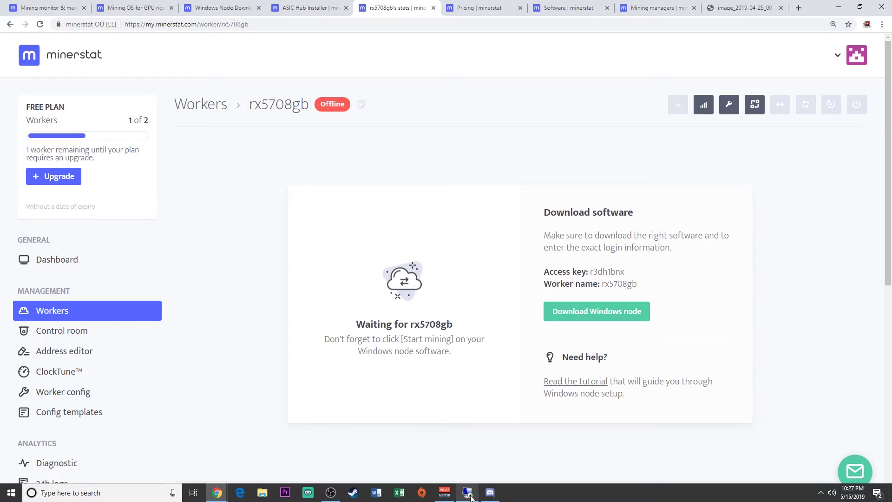
Step: In the full-screen remote session, download and keep the Windows node installer, then launch it
left_click(466, 496)
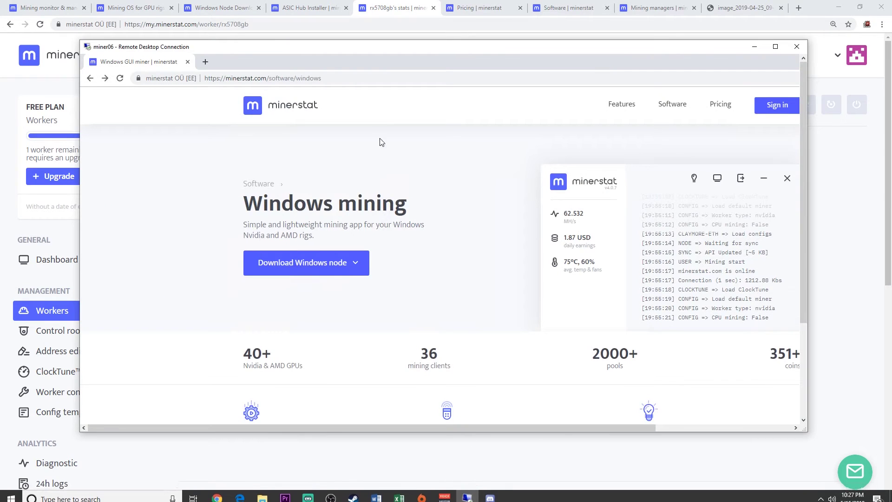
double_click(360, 48)
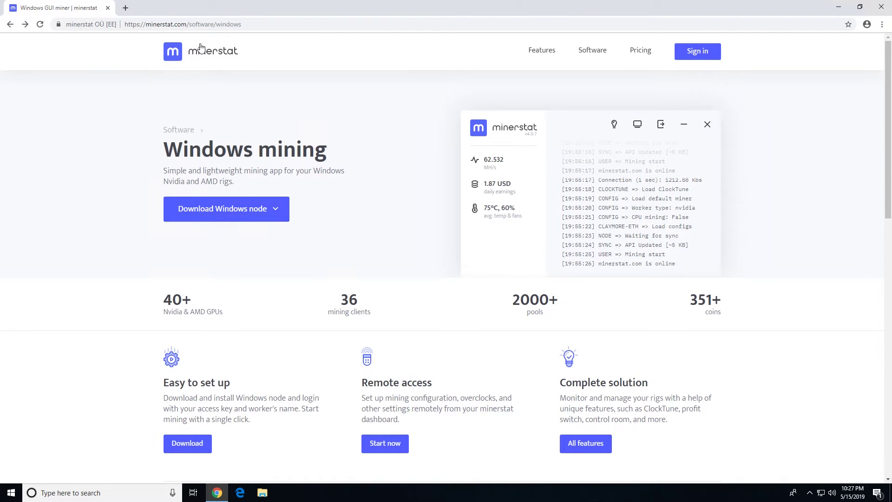
left_click(201, 211)
left_click(197, 239)
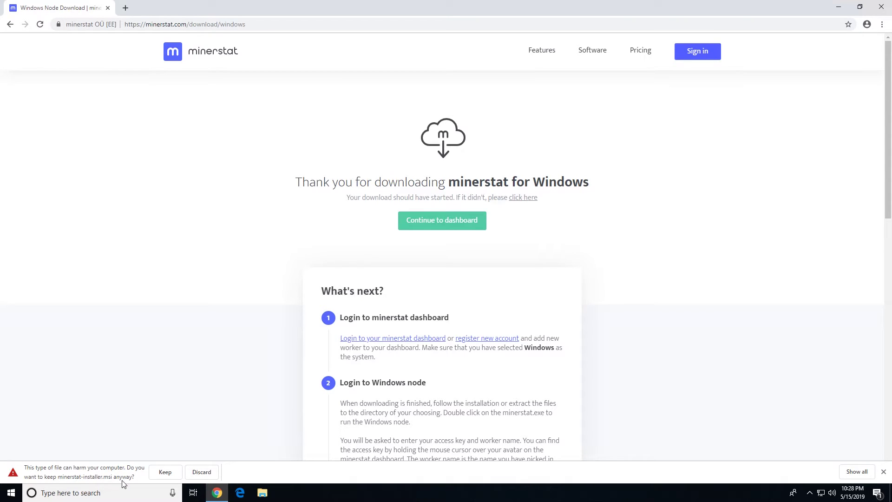
left_click(163, 473)
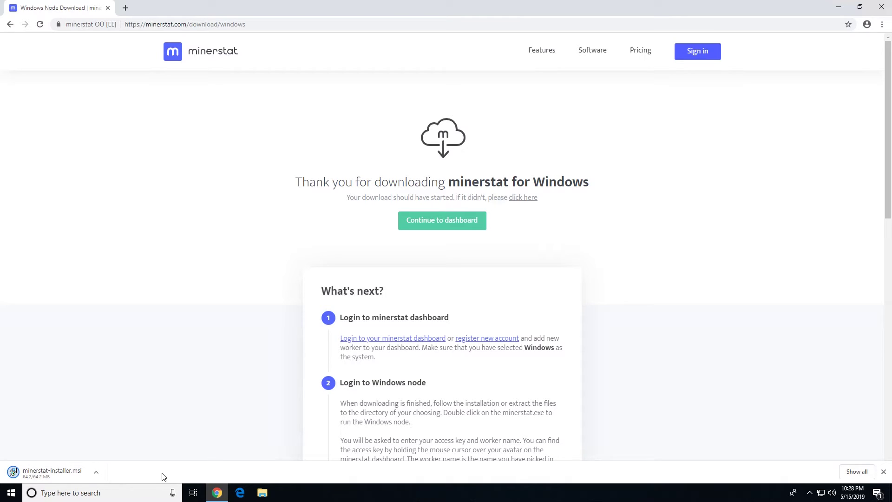
left_click(59, 474)
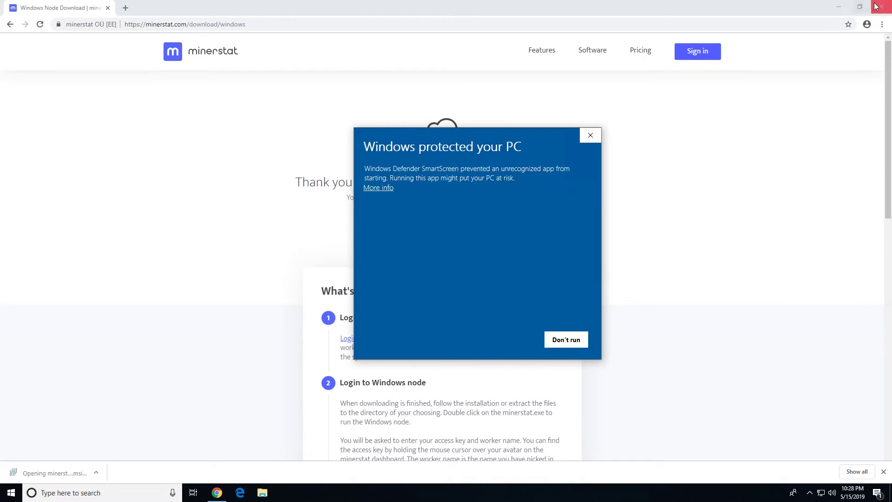
Step: Get past the SmartScreen block using More info and Run anyway
left_click(839, 7)
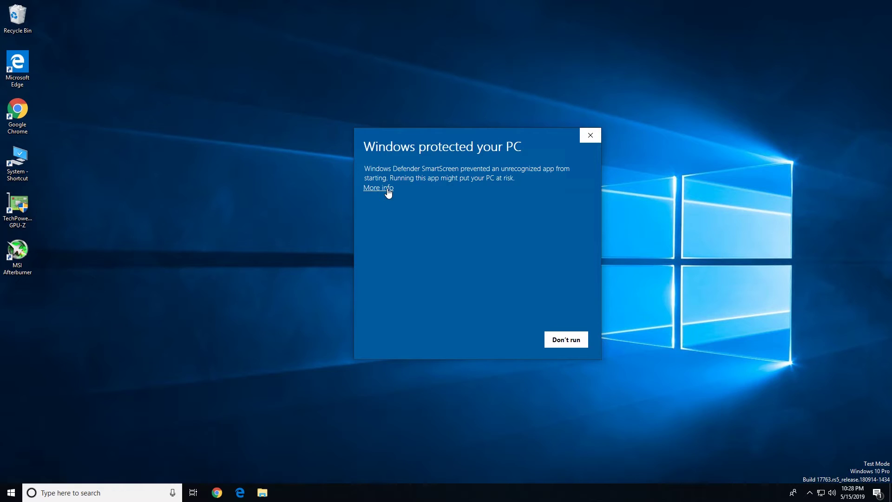
left_click(380, 190)
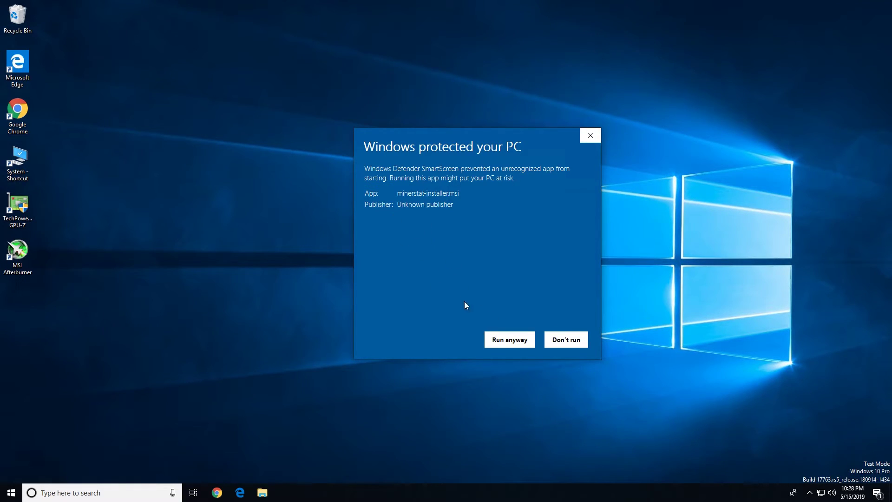
left_click(504, 347)
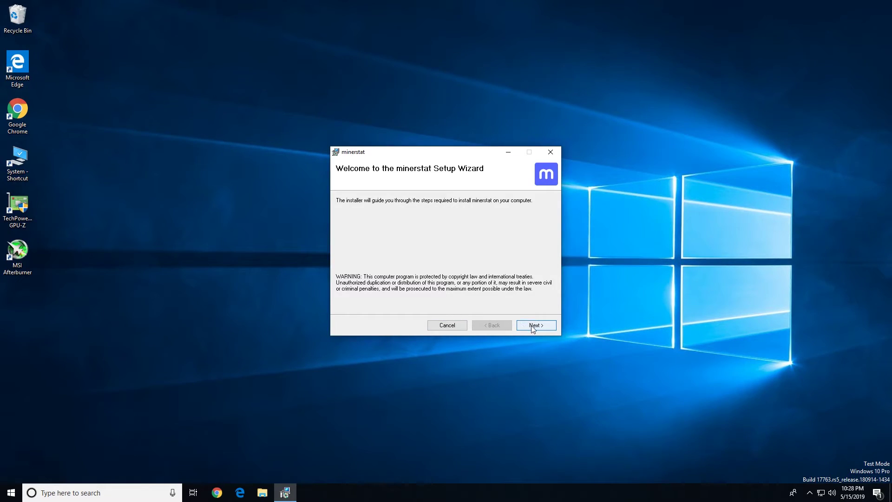
Step: Finish the setup wizard with the license accepted, default folder kept and UAC approved
left_click(532, 326)
left_click(430, 306)
left_click(535, 326)
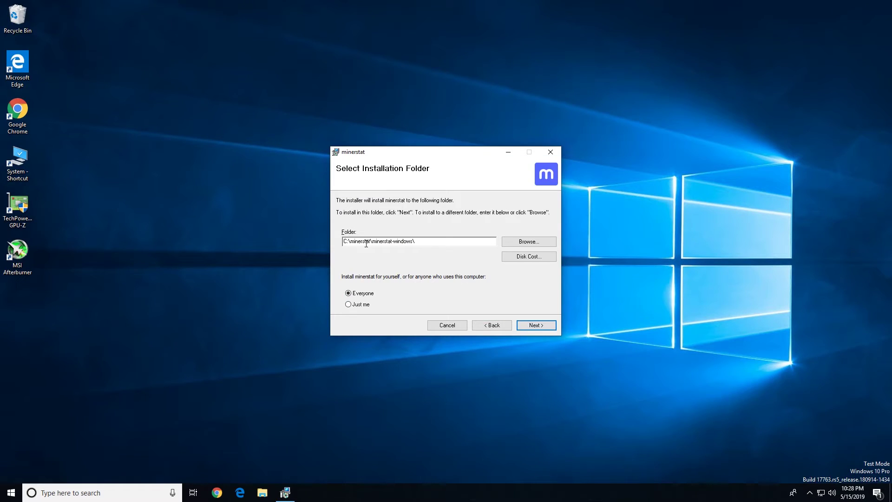
left_click(535, 325)
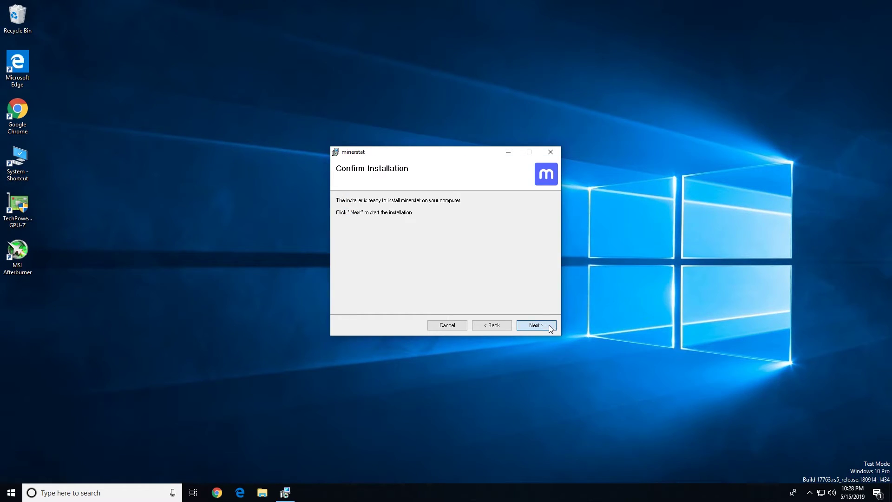
left_click(536, 326)
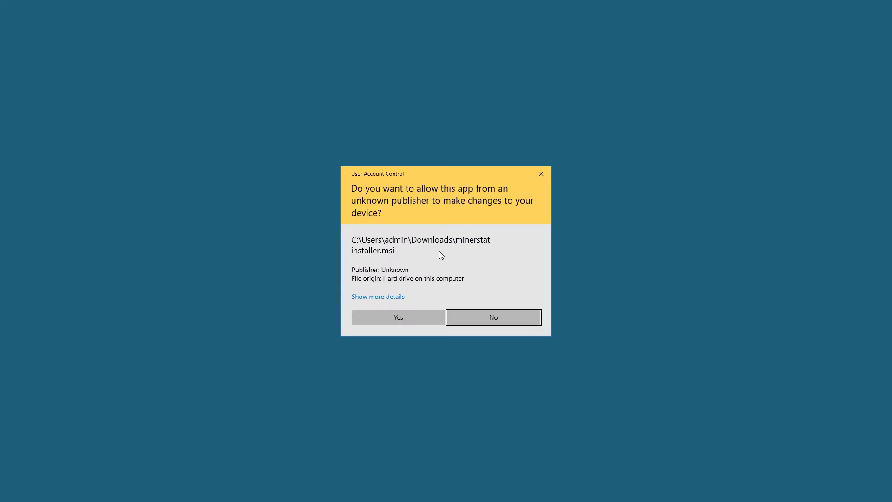
left_click(398, 317)
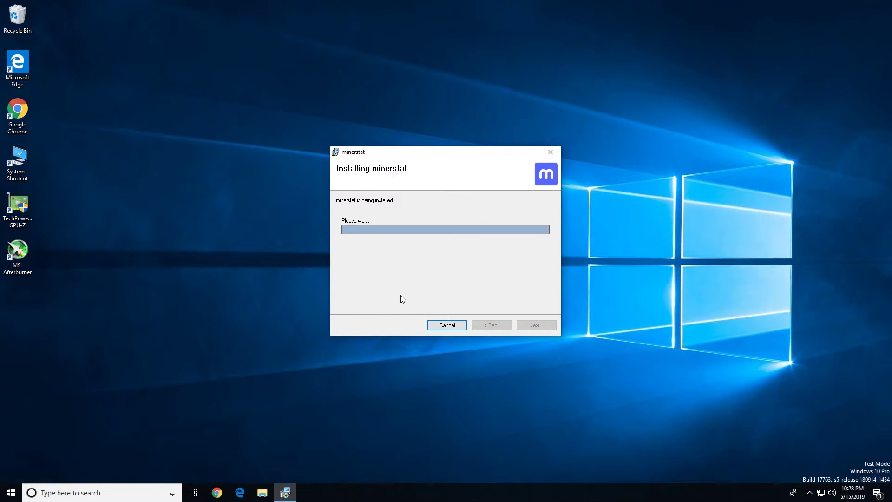
left_click(535, 325)
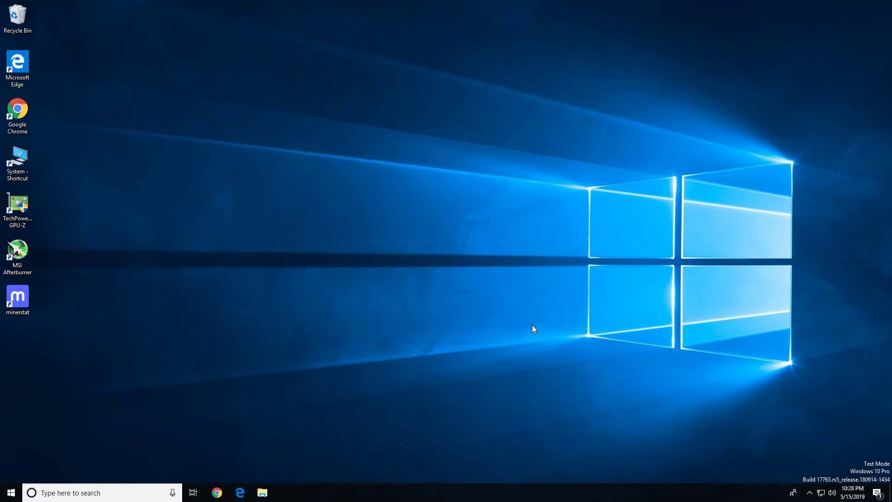
Step: Launch the minerstat desktop shortcut as administrator and reach its Access Key and Worker name form
left_click(25, 299)
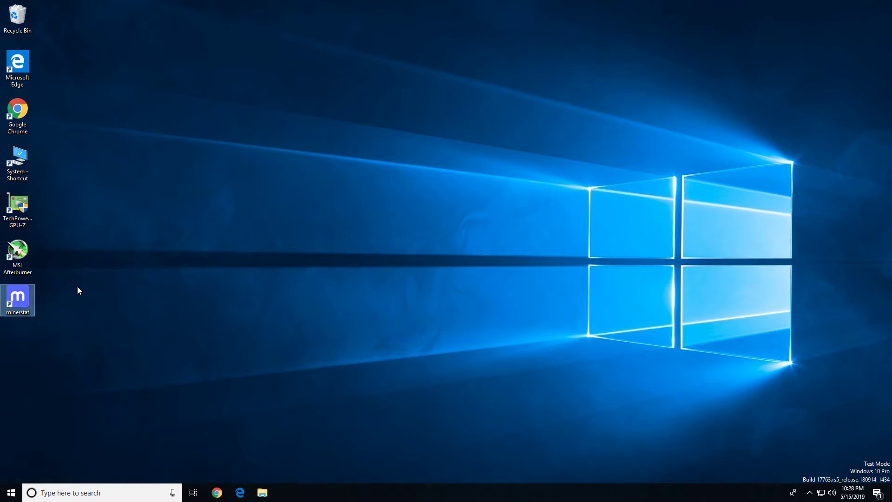
double_click(17, 301)
left_click(398, 311)
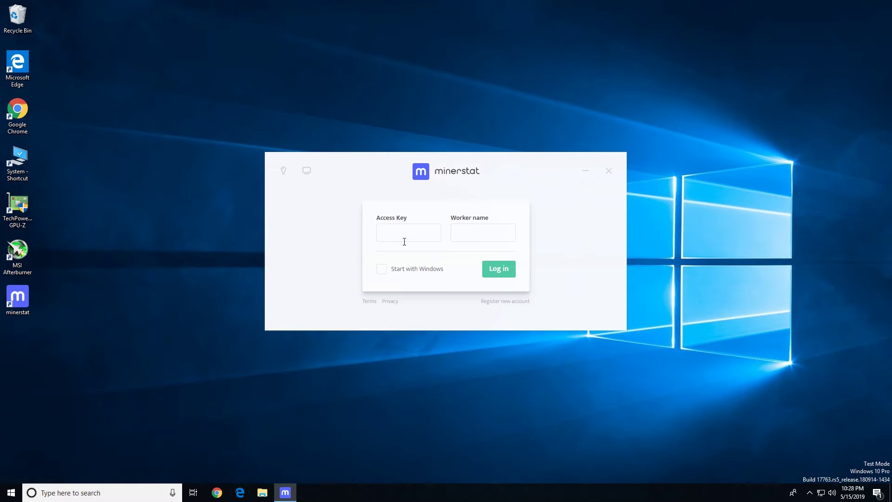
left_click(430, 238)
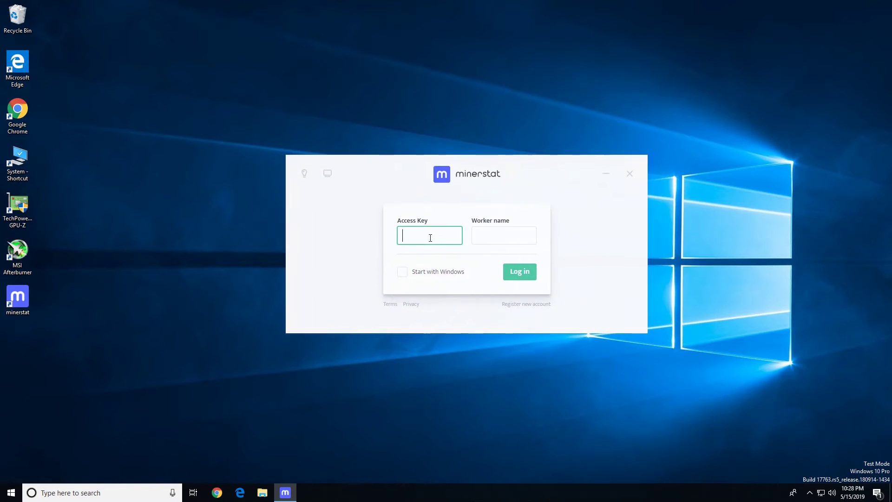
left_click(498, 238)
mouse_move(457, 5)
double_click(448, 7)
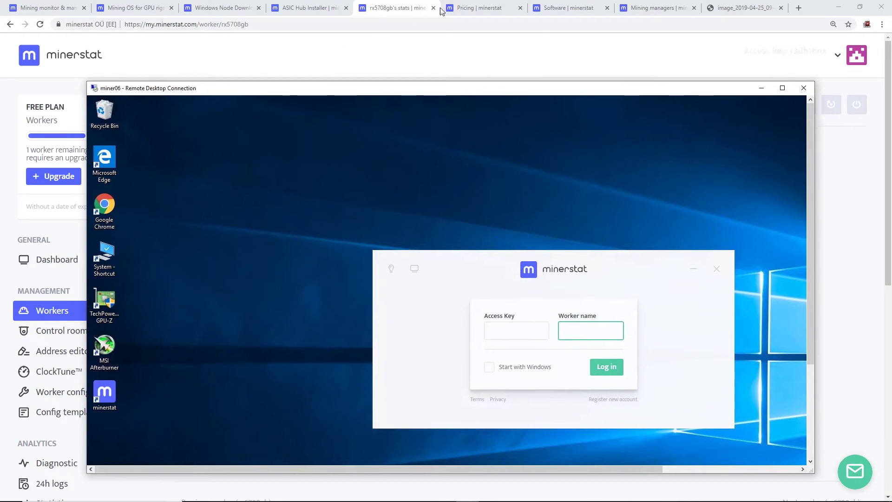
Step: Copy the worker's access key into the Windows node and log in as worker rx5708gb
left_click(403, 8)
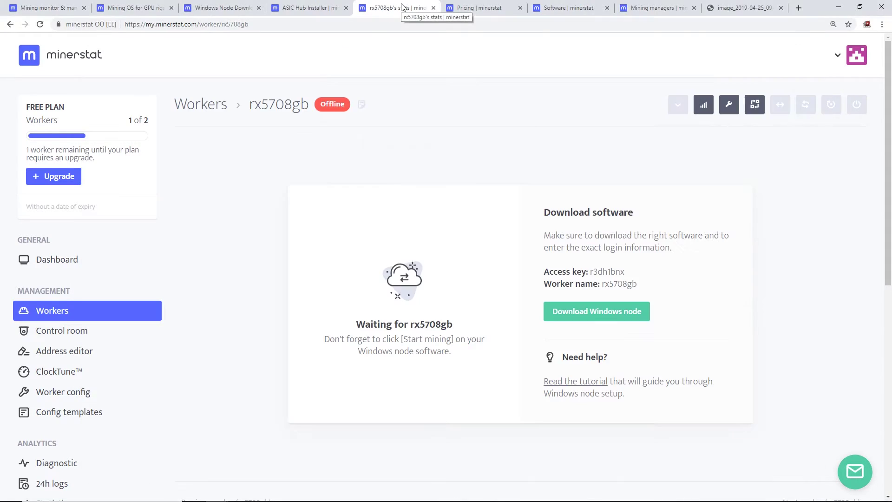
mouse_move(545, 259)
left_mouse_down()
mouse_move(610, 272)
mouse_move(592, 273)
left_mouse_up()
left_click(631, 272)
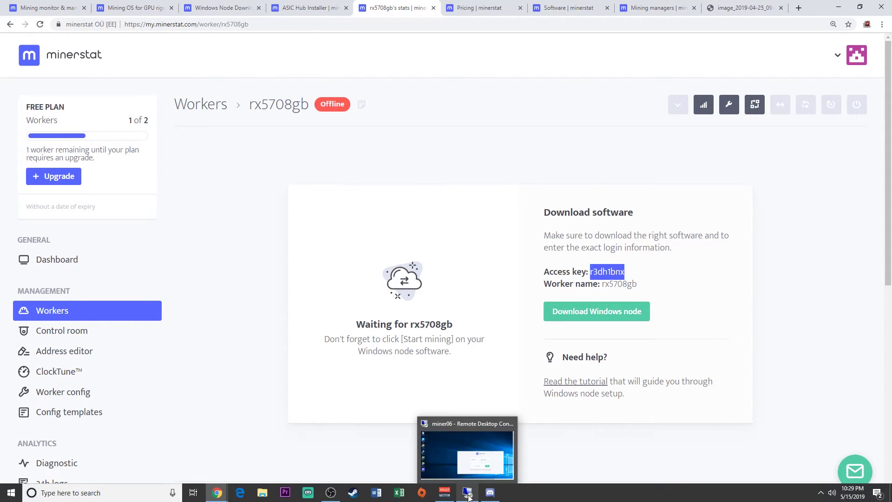
left_click(489, 493)
left_click(533, 330)
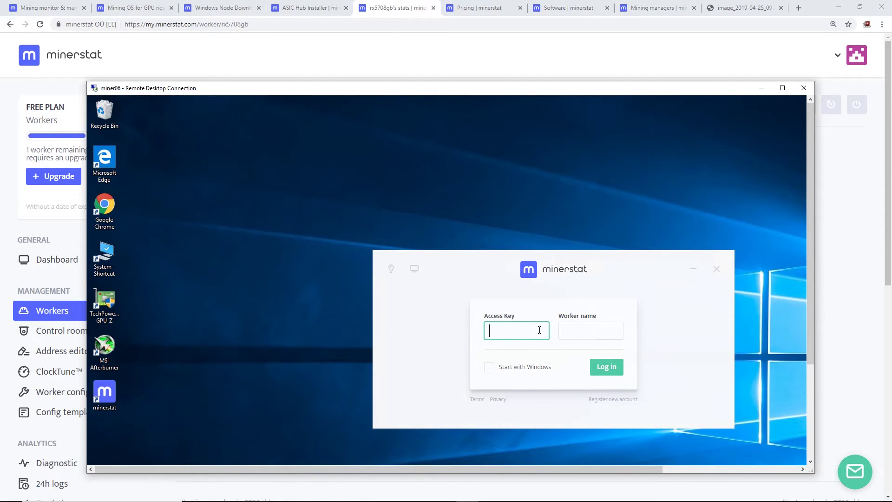
key("ctrl+v")
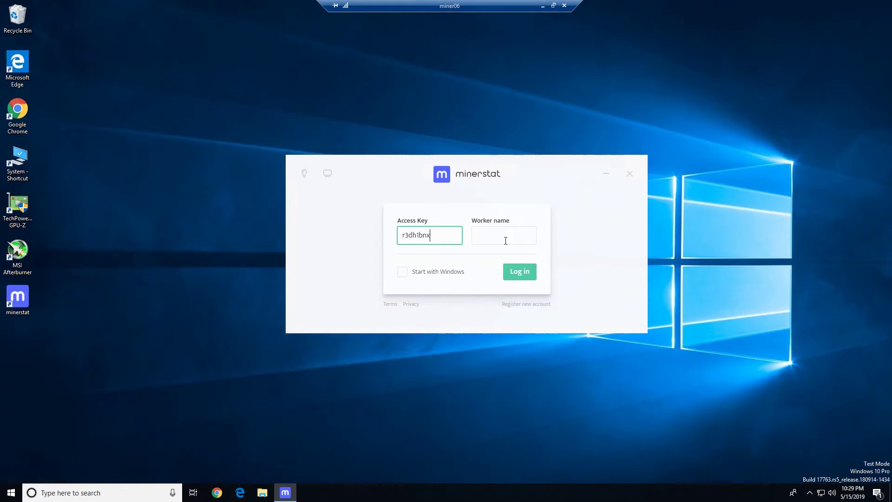
left_click(502, 240)
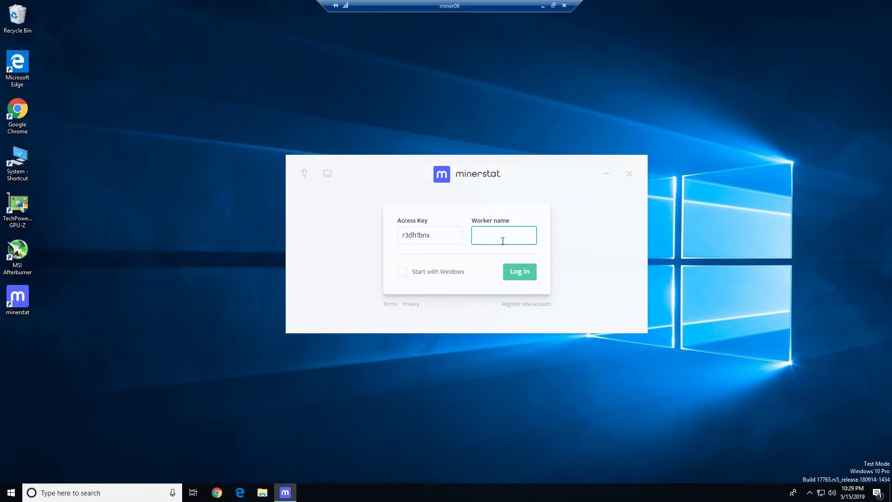
type("rx5708gb")
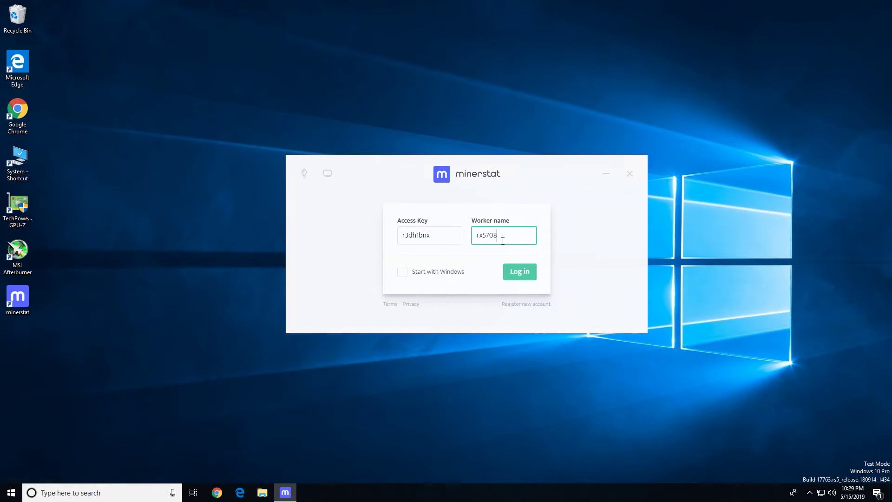
left_click(523, 271)
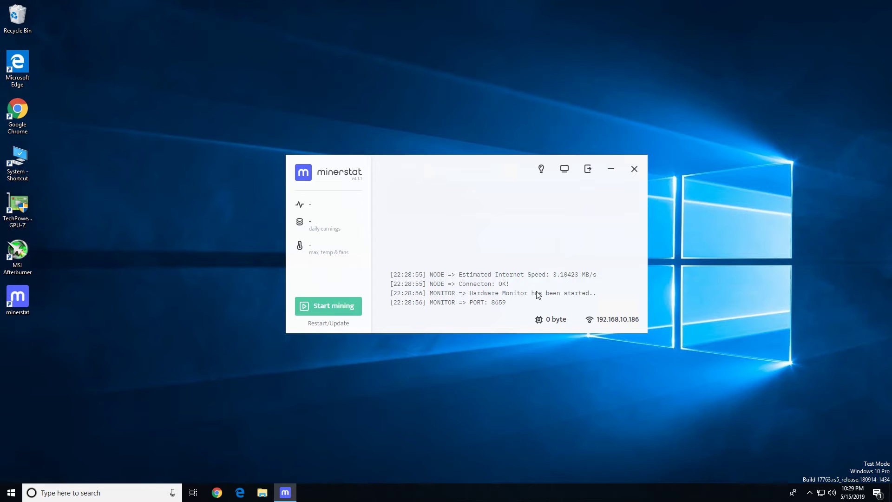
Step: Reposition the node window and start mining, so the PHOENIX-ETH miner downloads and launches
left_click_drag(475, 164, 449, 179)
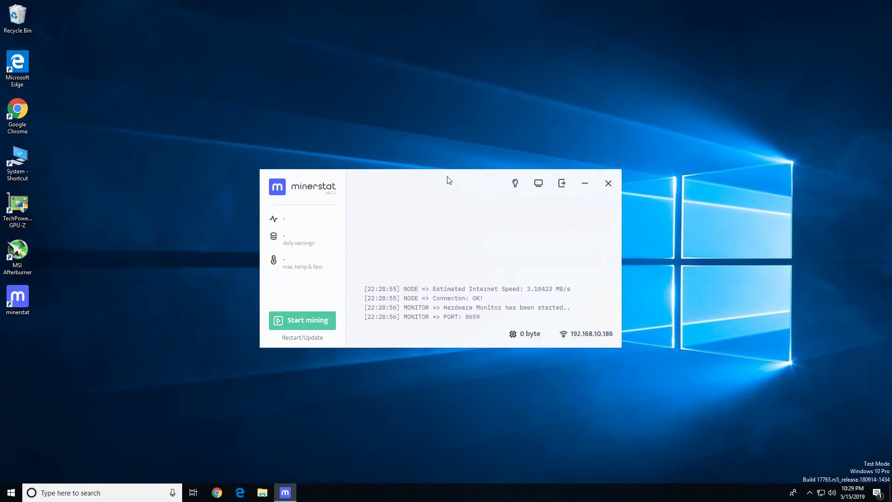
left_click(305, 325)
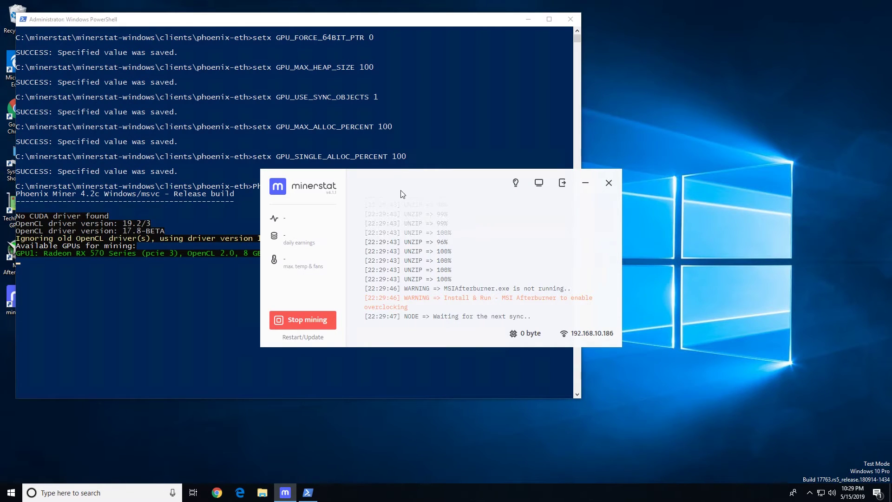
Step: Take the Remote Desktop session out of full screen, adjusting the node and session windows
left_click_drag(401, 198, 422, 215)
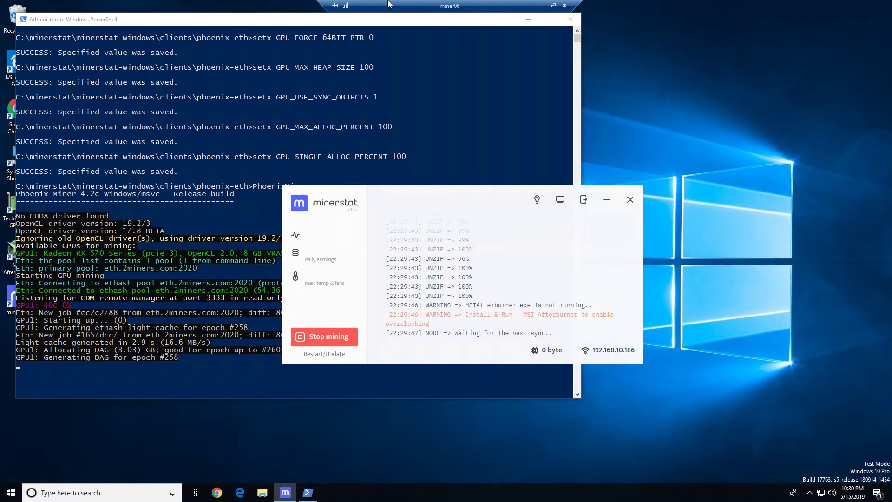
double_click(389, 5)
left_click_drag(395, 33, 403, 49)
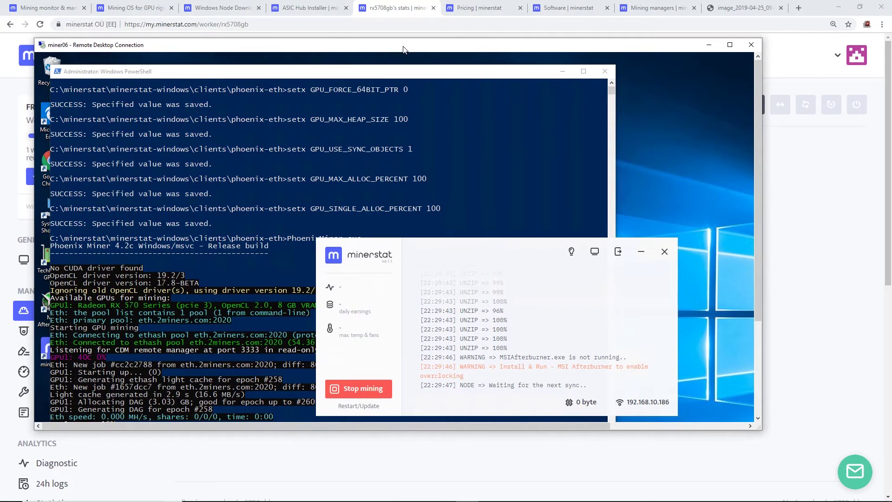
double_click(403, 46)
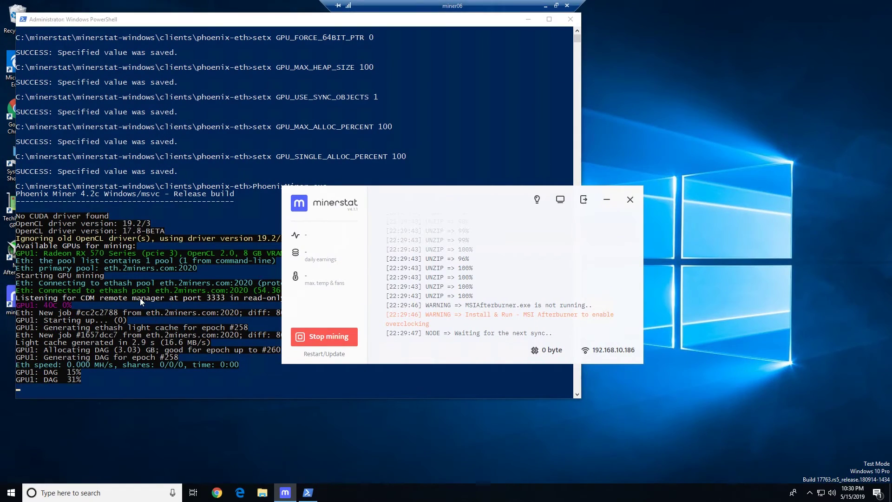
double_click(460, 5)
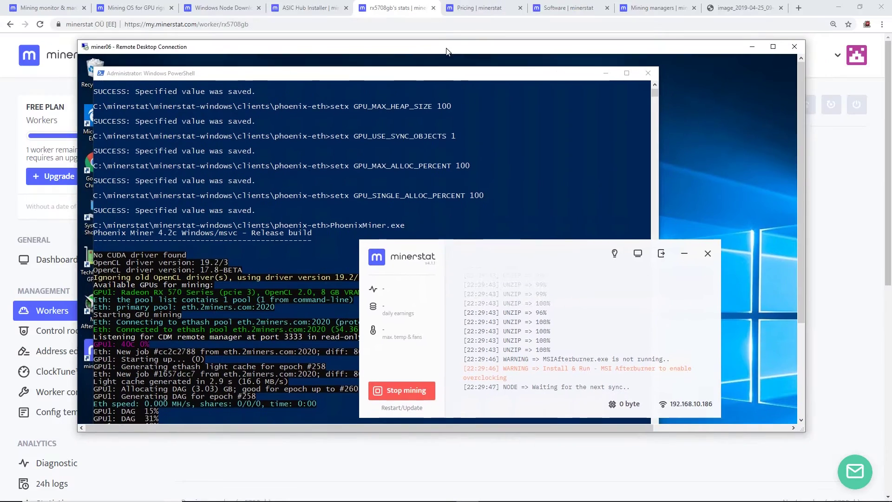
Step: Back in Chrome, clear the access-key selection and go to the Workers list for rx5708gb
left_click(402, 7)
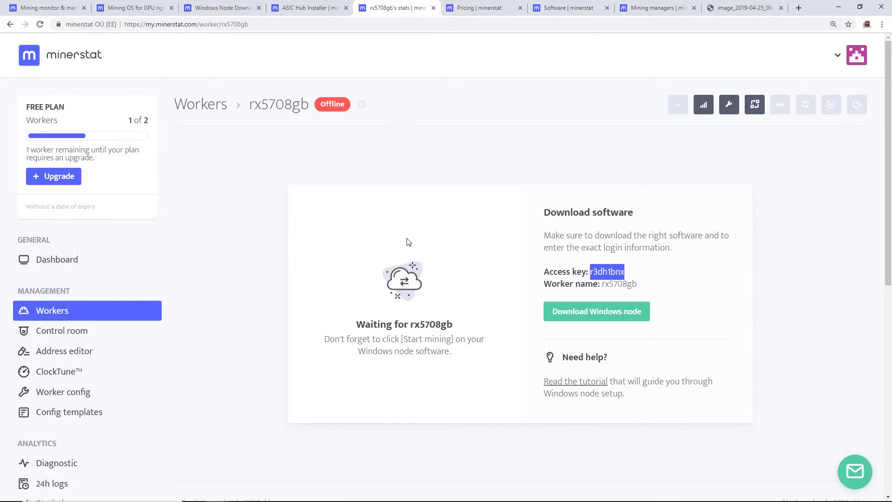
left_click(448, 286)
left_click(52, 310)
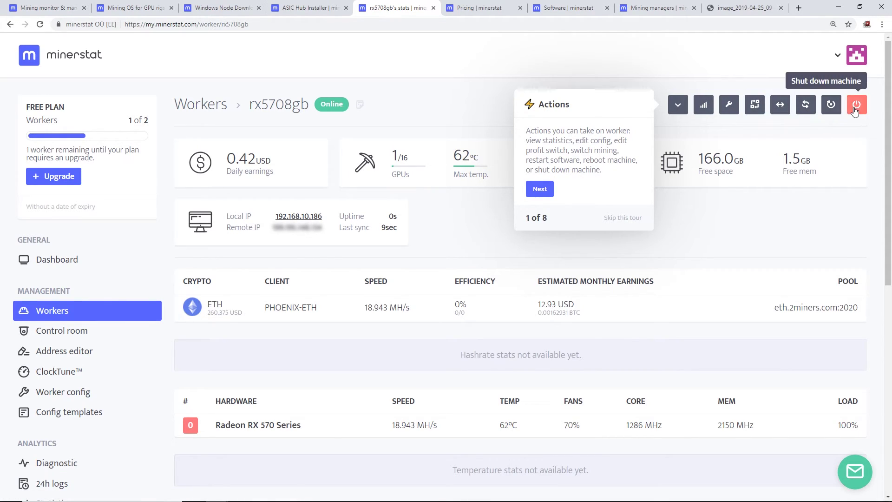
Step: Advance the tour through General information, Mining information, Local & Remote IP, Hashrate history, Events and Hardware
left_click(539, 188)
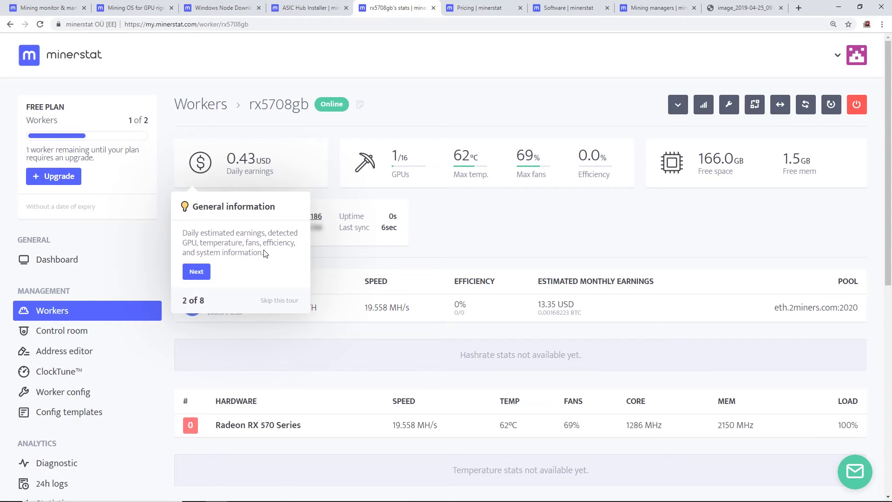
left_click(209, 269)
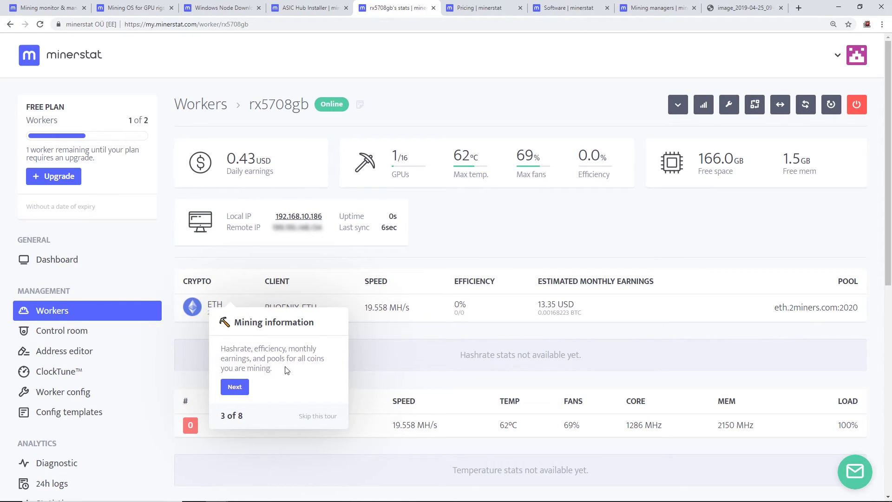
left_click(235, 387)
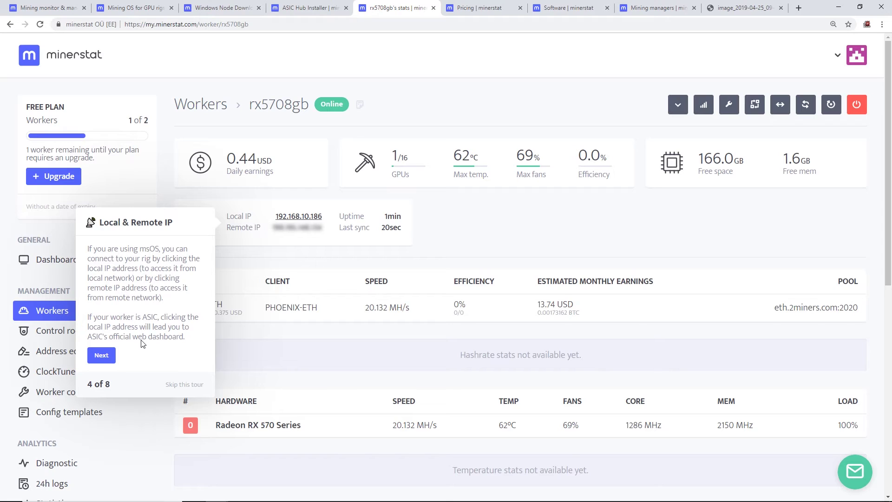
left_click(101, 355)
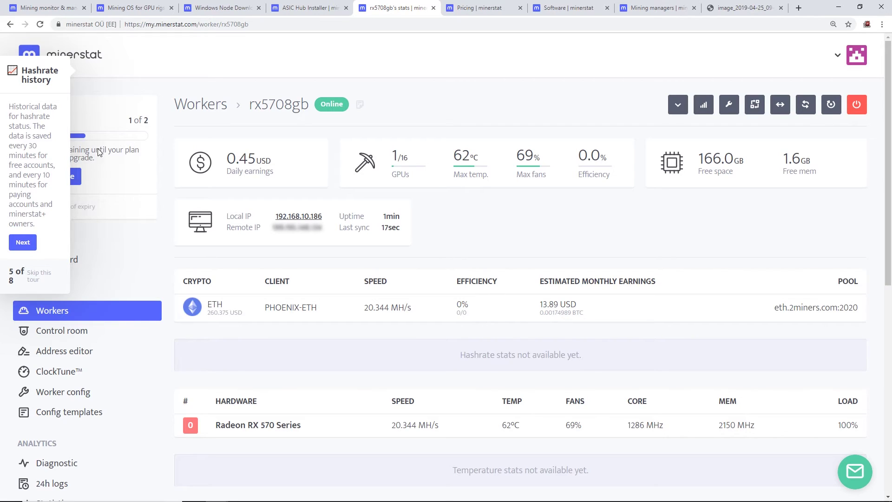
left_click(23, 242)
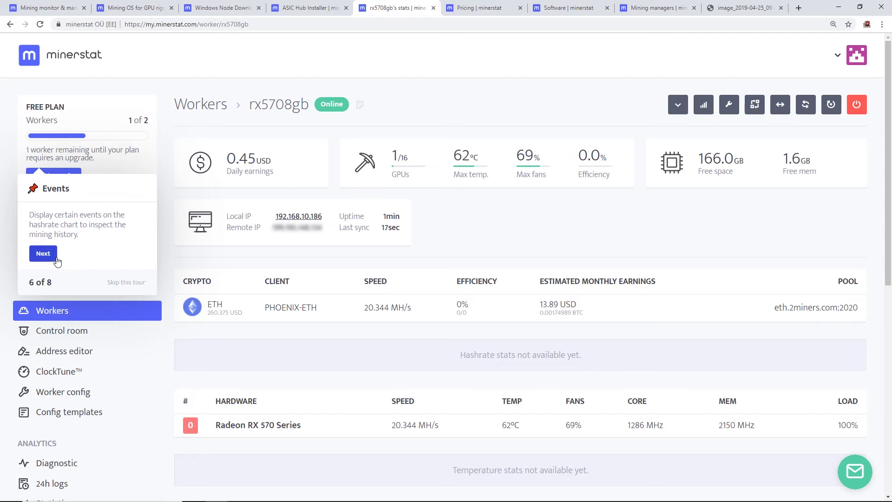
left_click(44, 254)
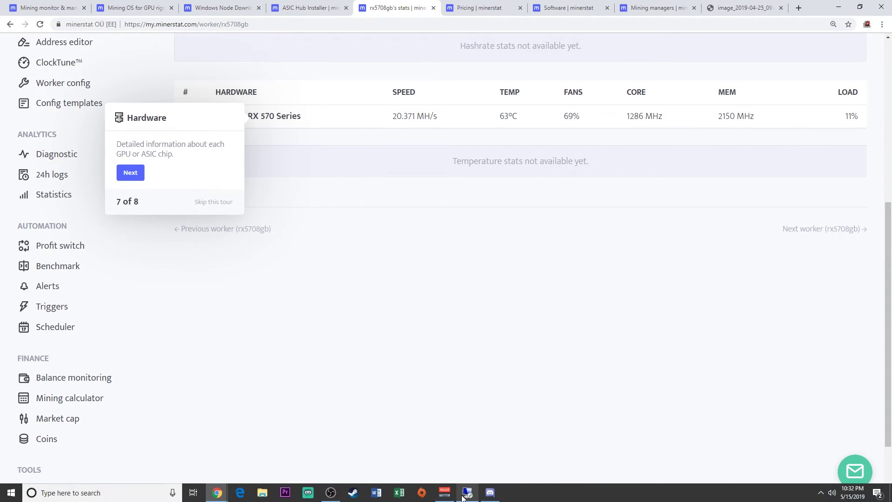
left_click(456, 491)
double_click(391, 46)
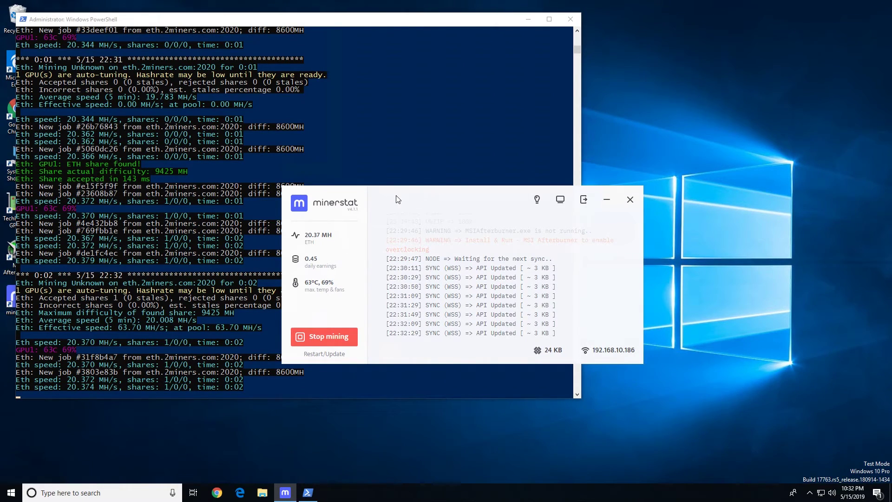
left_click_drag(421, 200, 369, 181)
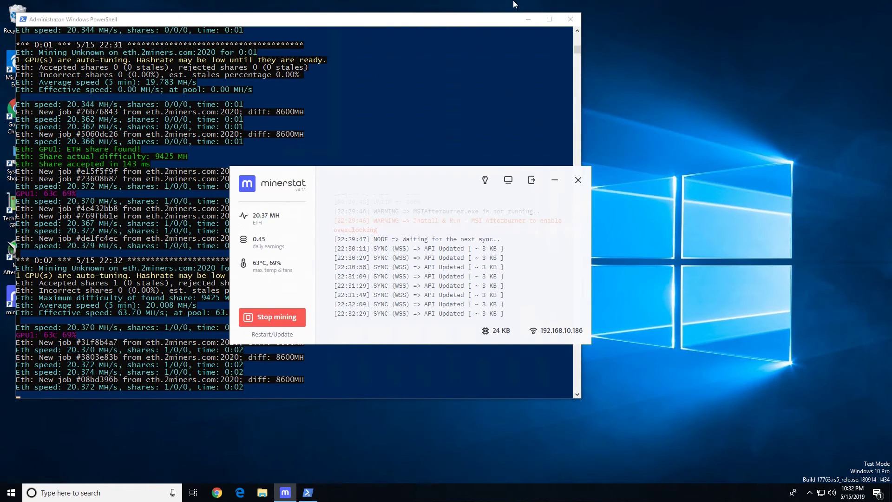
Step: In the browser, advance to Temperature history (8 of 8) and finish the tour
left_click(542, 6)
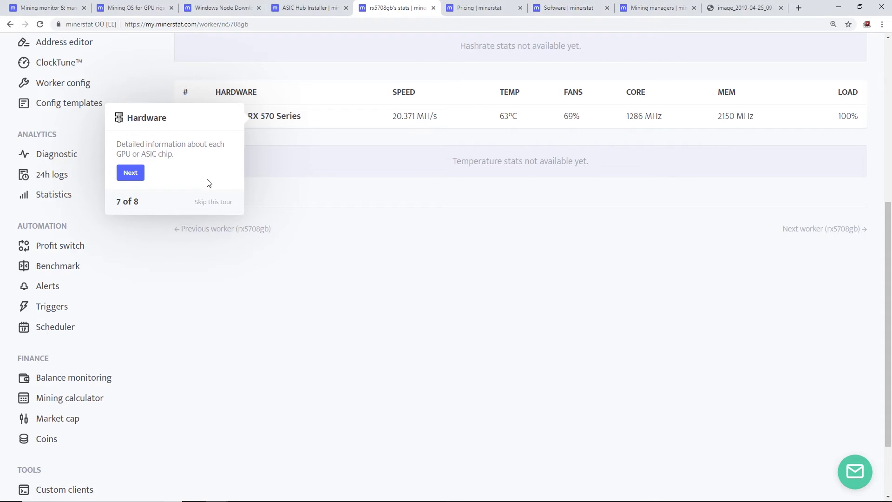
left_click(130, 172)
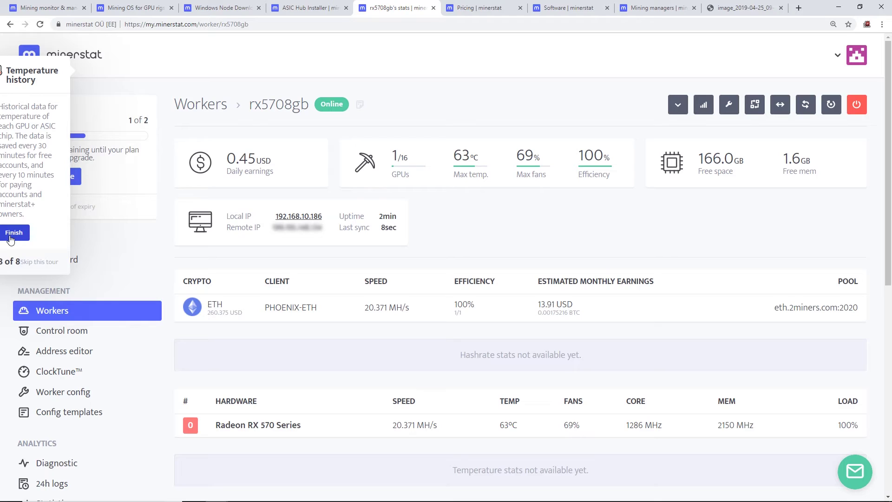
left_click(11, 235)
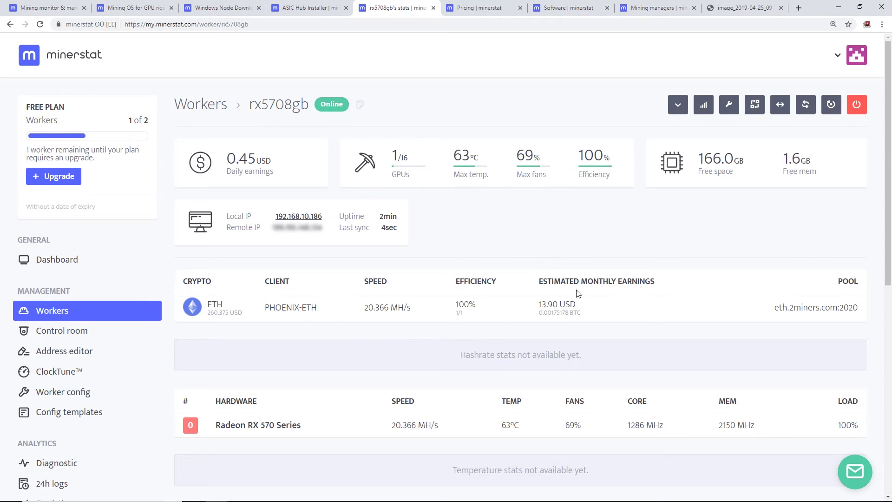
scroll(577, 294, "down", 5)
scroll(577, 293, "up", 5)
scroll(577, 251, "down", 3)
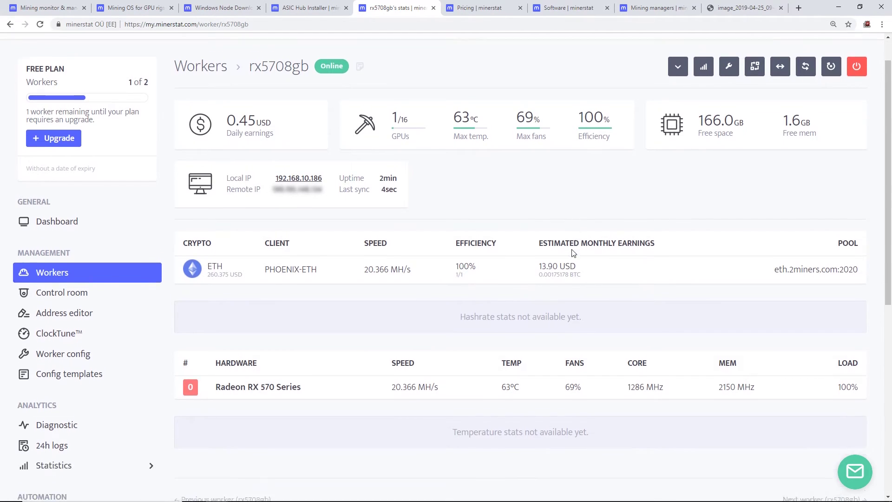
scroll(421, 231, "up", 2)
scroll(544, 224, "down", 5)
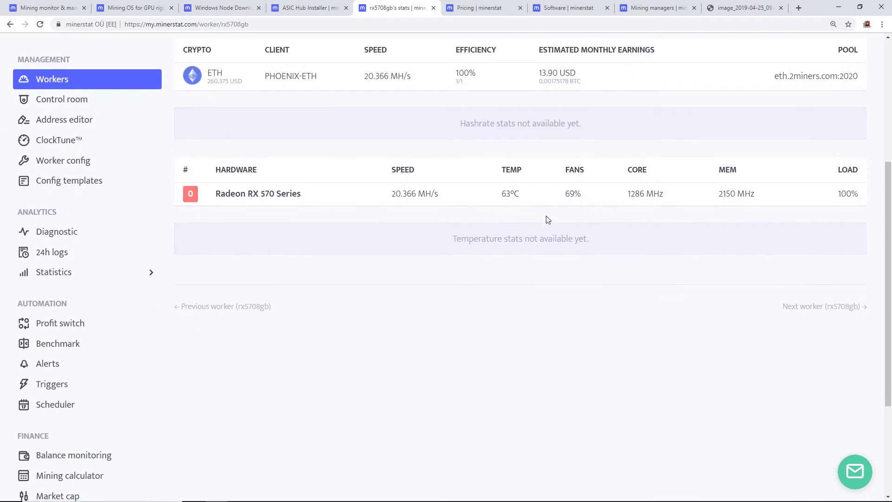
scroll(544, 223, "down", 2)
scroll(501, 224, "up", 2)
scroll(501, 222, "up", 5)
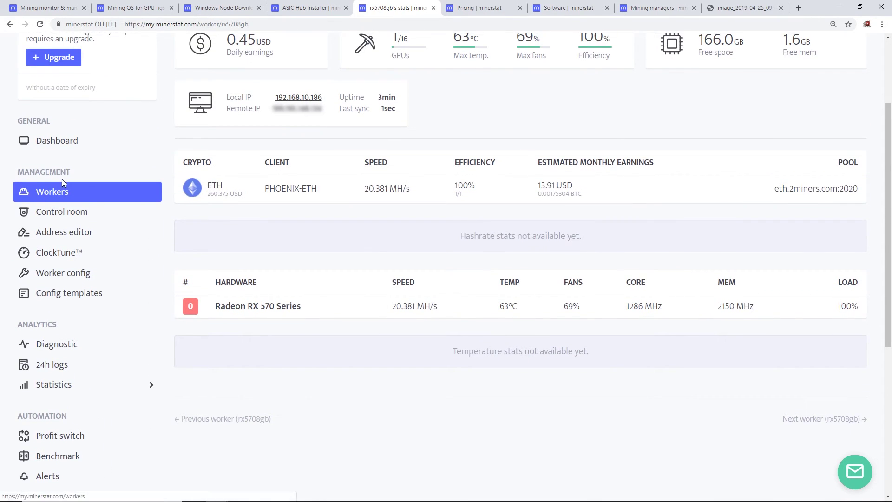
scroll(66, 93, "down", 1)
scroll(118, 237, "down", 4)
scroll(119, 237, "up", 2)
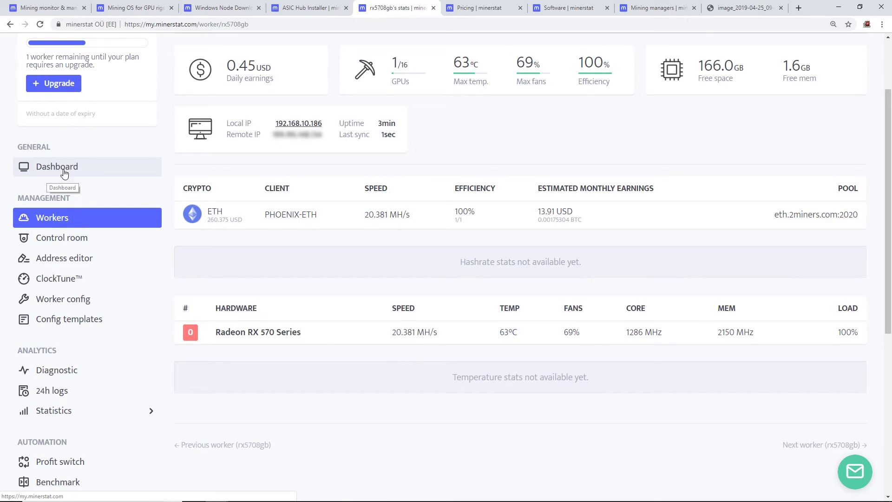
scroll(80, 199, "down", 1)
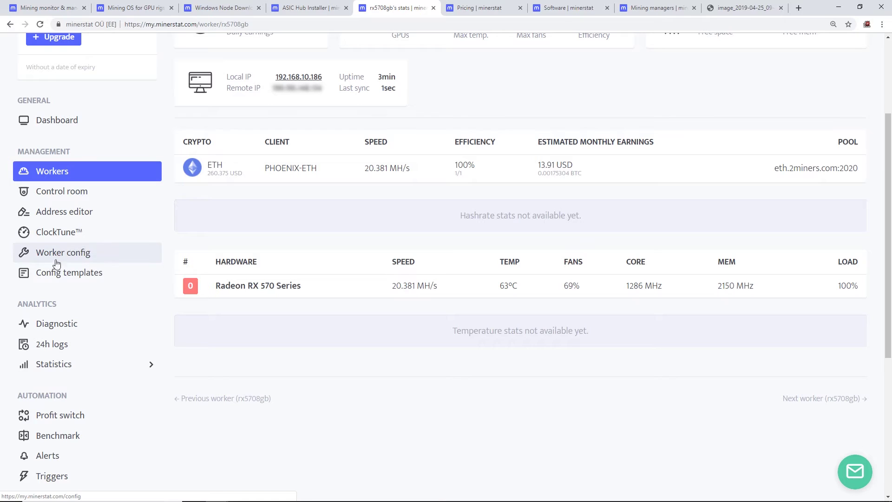
scroll(63, 279, "down", 1)
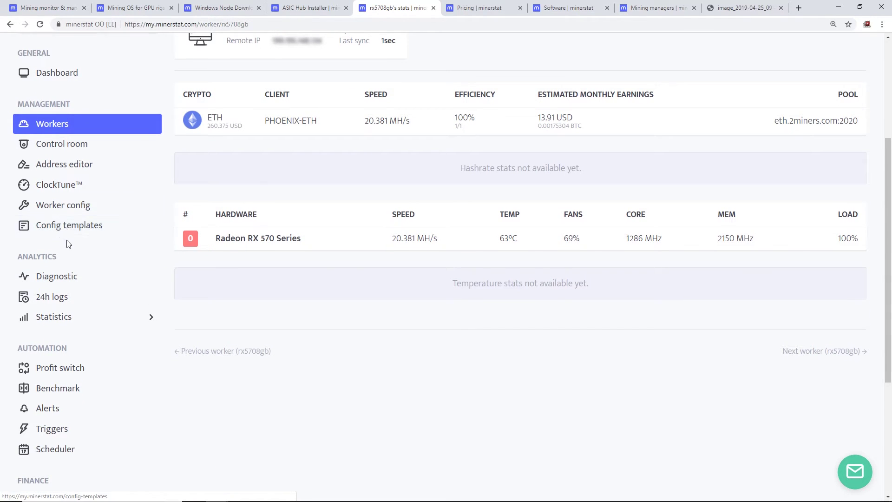
scroll(62, 232, "down", 2)
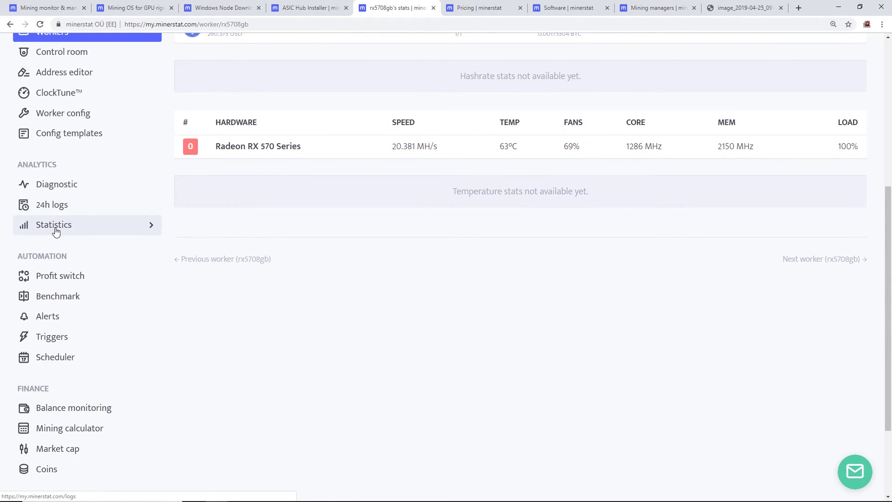
scroll(68, 279, "down", 2)
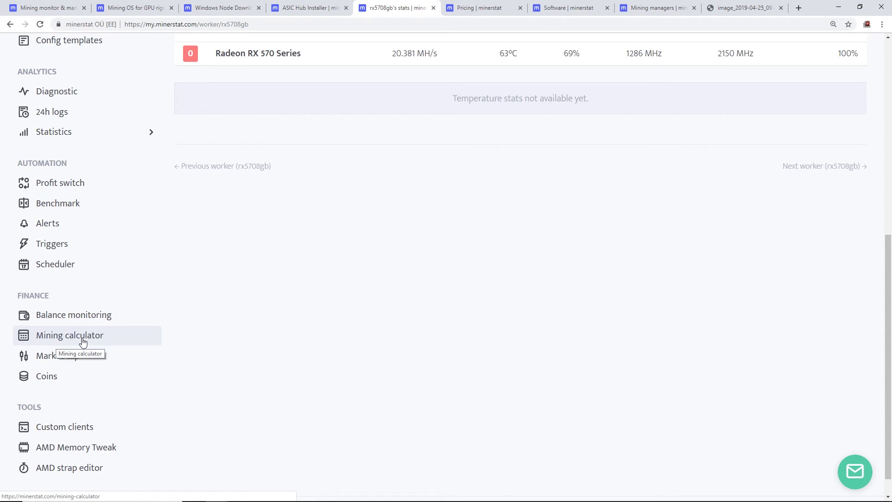
scroll(58, 339, "down", 1)
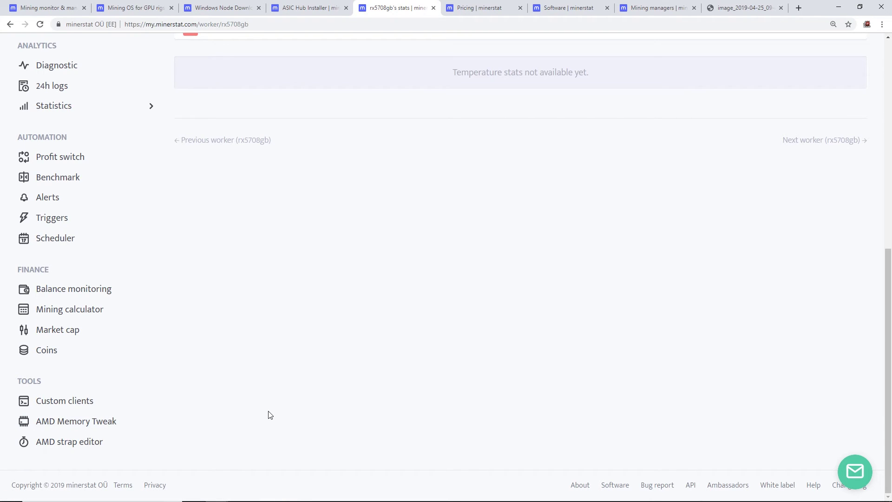
scroll(269, 414, "up", 5)
scroll(270, 414, "up", 5)
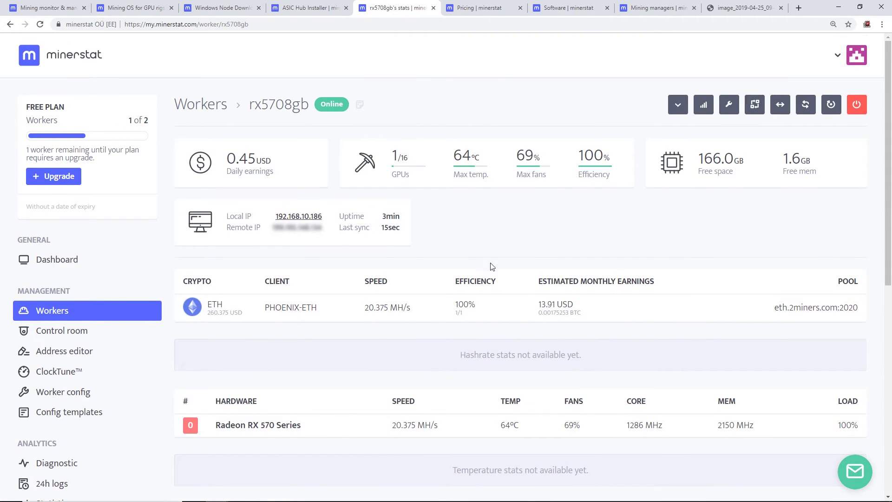
scroll(597, 209, "down", 1)
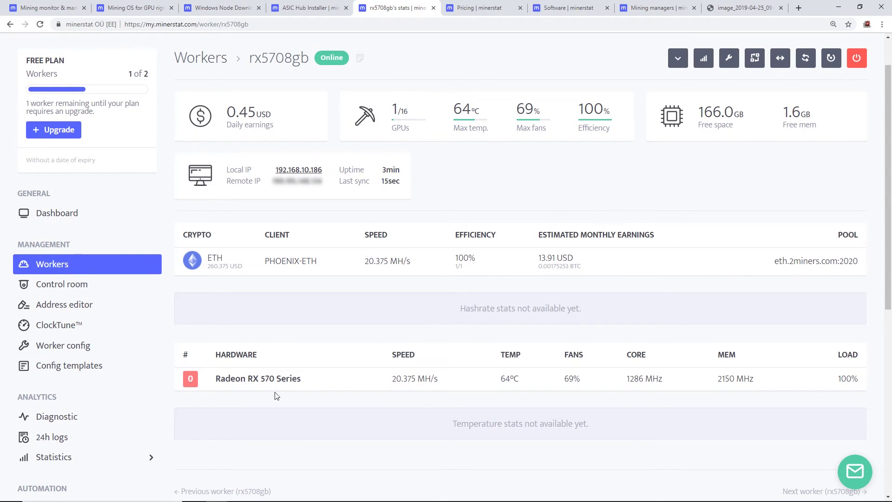
scroll(269, 207, "up", 1)
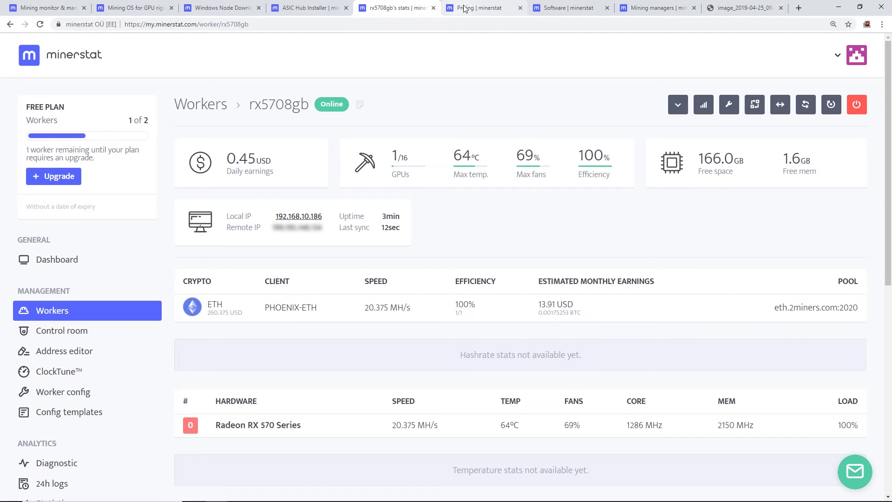
Step: Bring up the pricing page, glance at the 15% off coupon image, and return
left_click(481, 8)
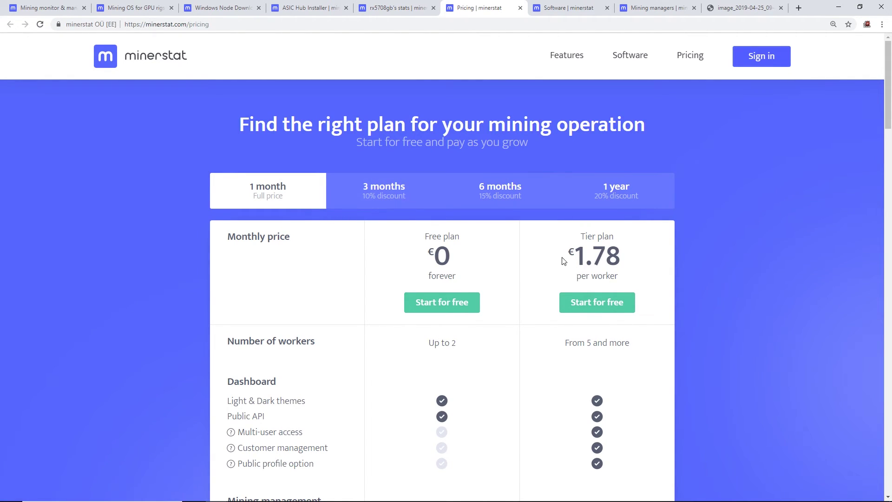
scroll(563, 263, "down", 2)
scroll(563, 247, "up", 2)
scroll(623, 280, "down", 2)
scroll(623, 269, "down", 1)
scroll(623, 269, "up", 3)
left_click(738, 8)
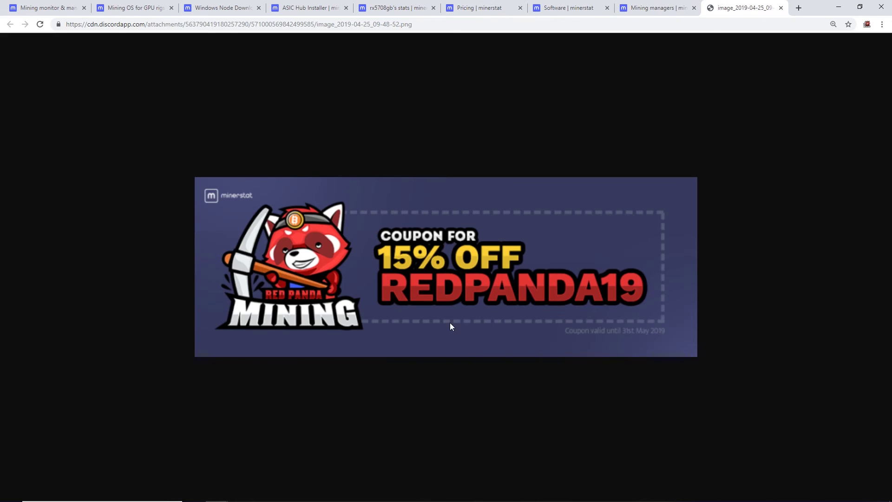
left_click(480, 8)
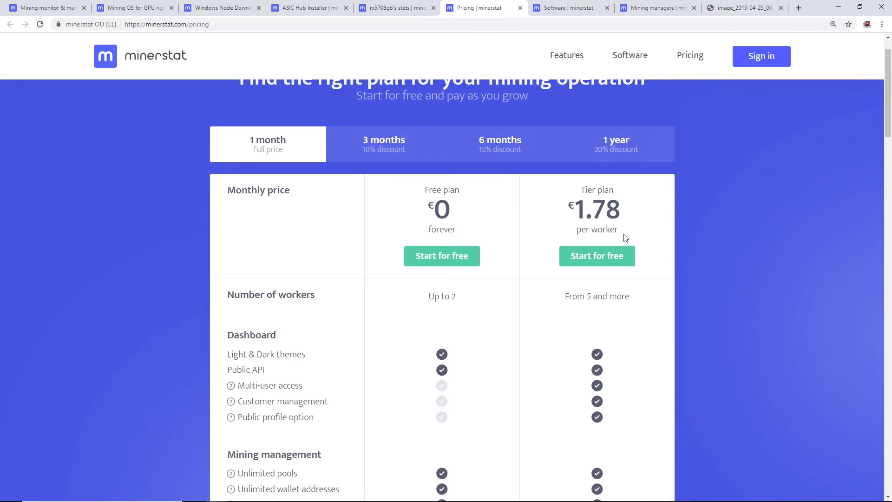
Step: Compare 3-month, 6-month and yearly billing, ending on yearly at €1.43 per worker
left_click(418, 152)
scroll(487, 207, "up", 1)
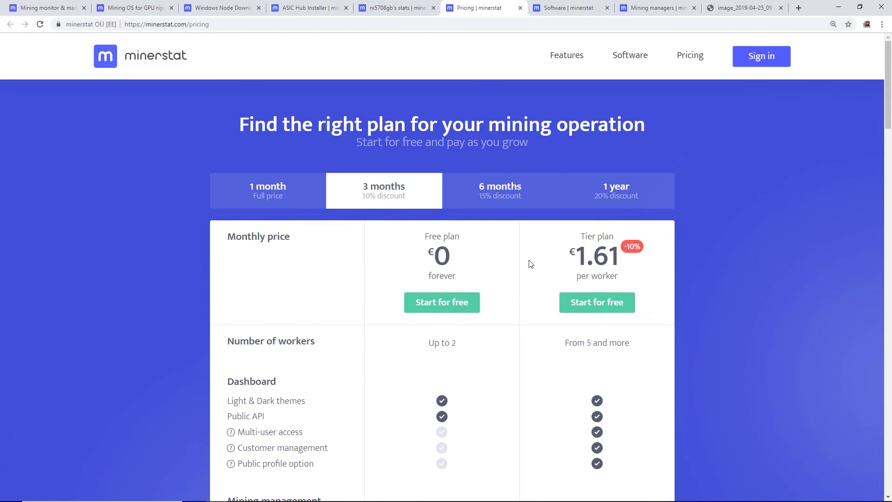
left_click(499, 202)
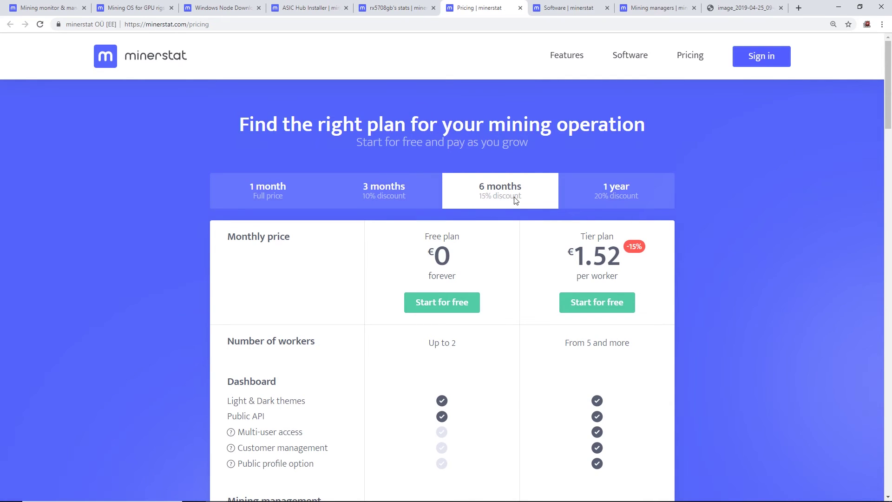
left_click(636, 194)
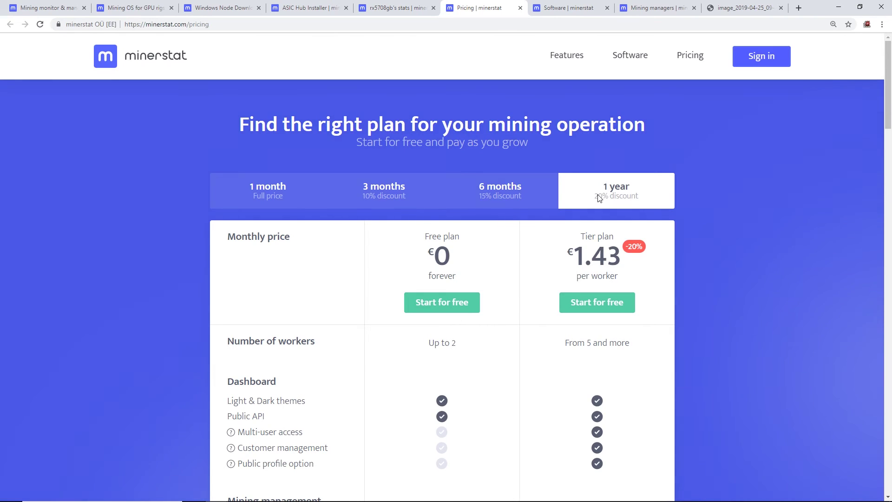
Step: Browse the Software page, highlighting parts of the Locator and Sonar descriptions while reading
left_click(571, 8)
scroll(401, 246, "up", 3)
scroll(401, 240, "up", 5)
scroll(401, 237, "down", 3)
scroll(401, 237, "up", 3)
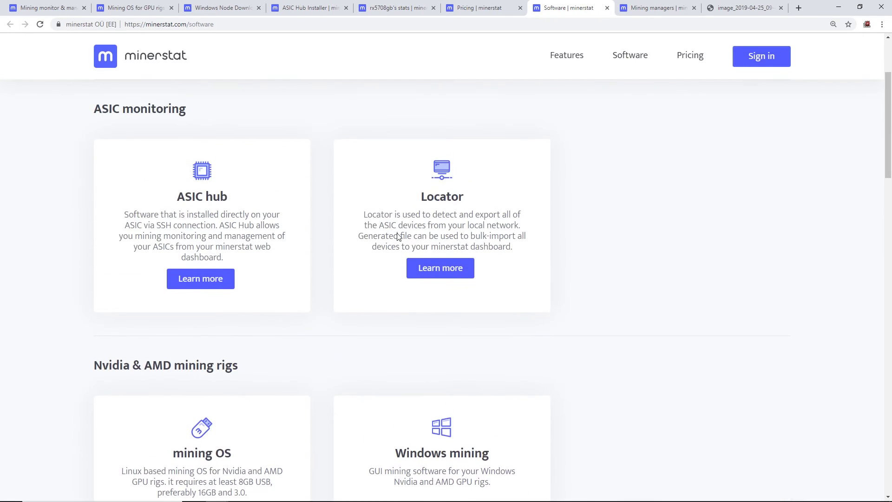
scroll(401, 237, "up", 3)
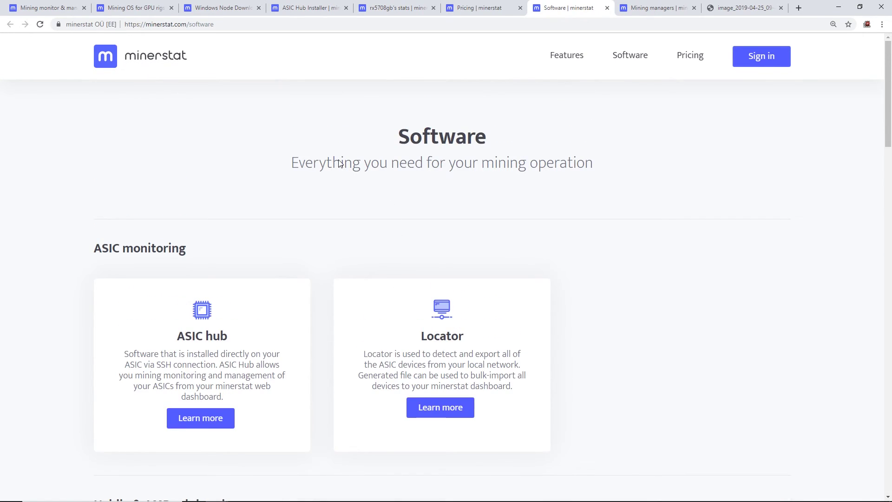
scroll(279, 194, "down", 3)
scroll(310, 139, "down", 5)
scroll(286, 244, "up", 3)
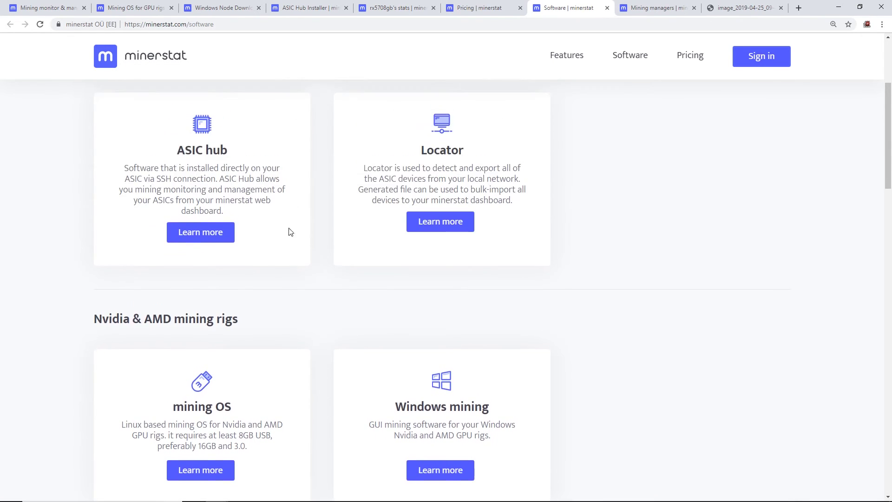
scroll(320, 414, "down", 1)
scroll(464, 377, "up", 3)
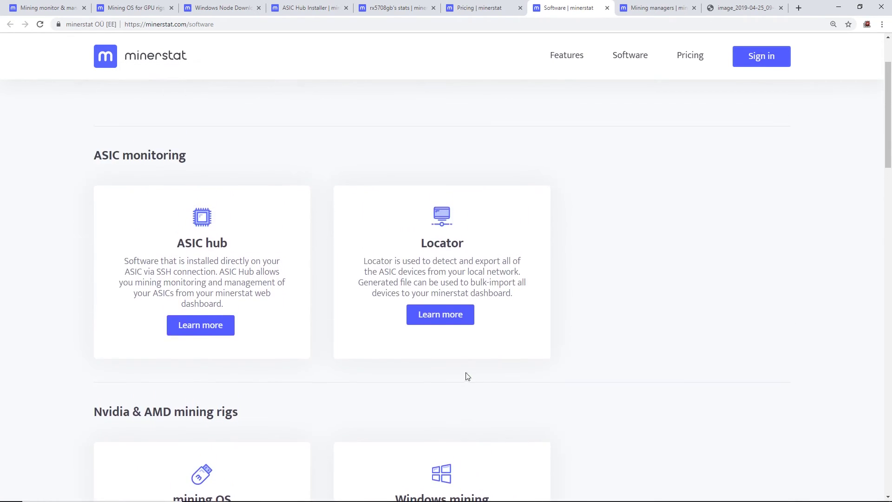
scroll(216, 223, "down", 1)
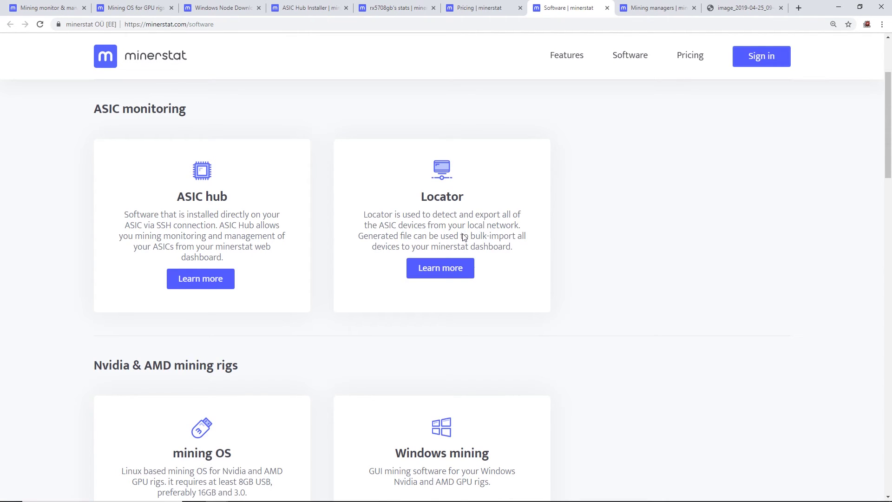
mouse_move(412, 246)
left_mouse_down()
mouse_move(461, 238)
mouse_move(422, 238)
left_mouse_up()
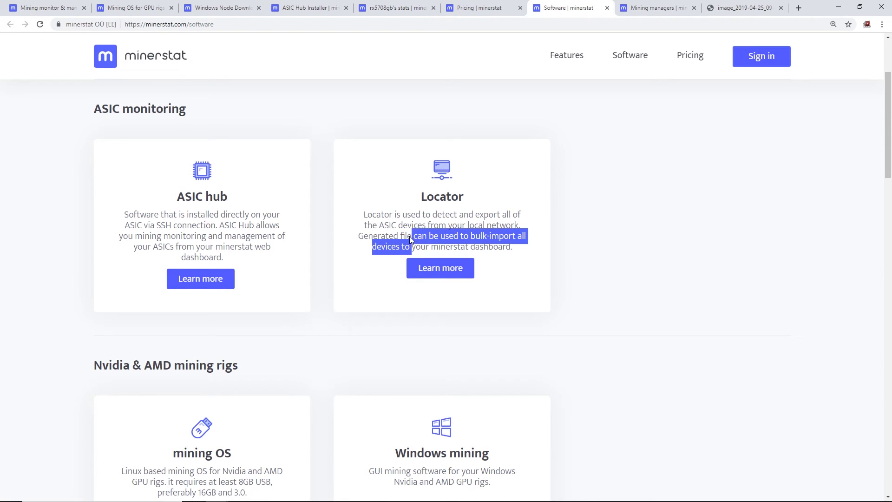
left_click(442, 234)
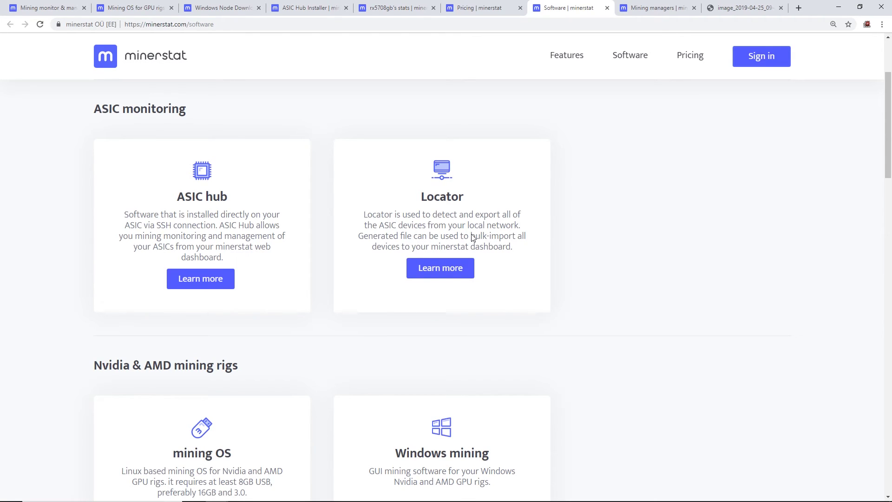
scroll(479, 239, "down", 2)
scroll(489, 235, "up", 3)
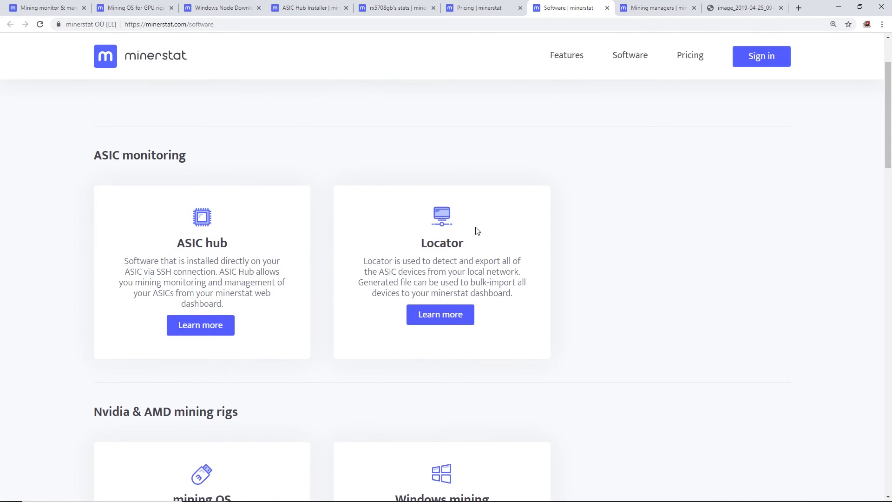
scroll(477, 230, "down", 4)
scroll(477, 230, "down", 2)
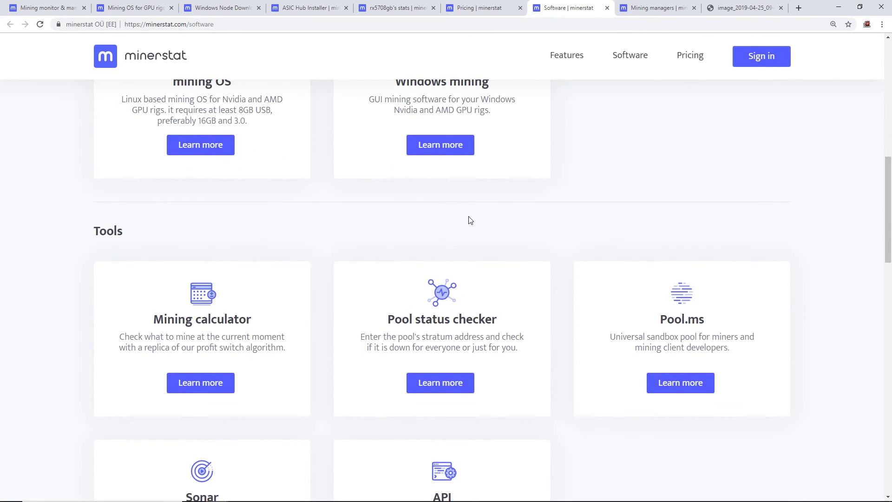
scroll(468, 219, "down", 2)
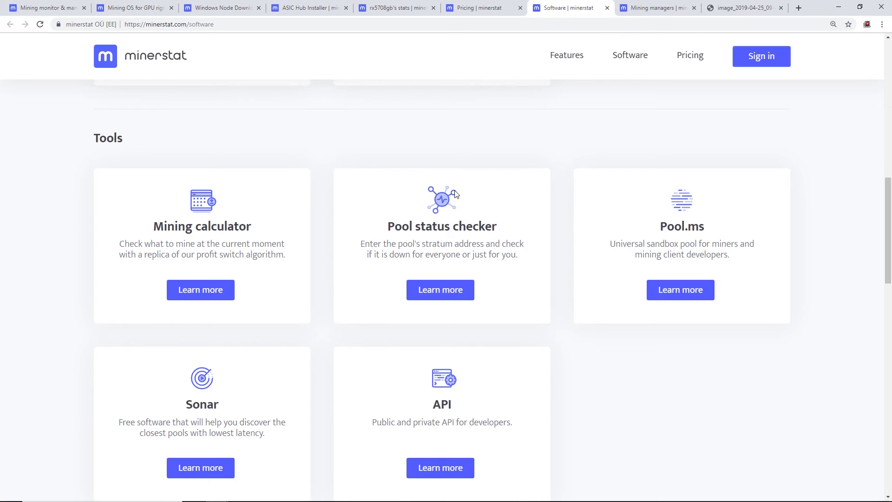
scroll(276, 158, "down", 1)
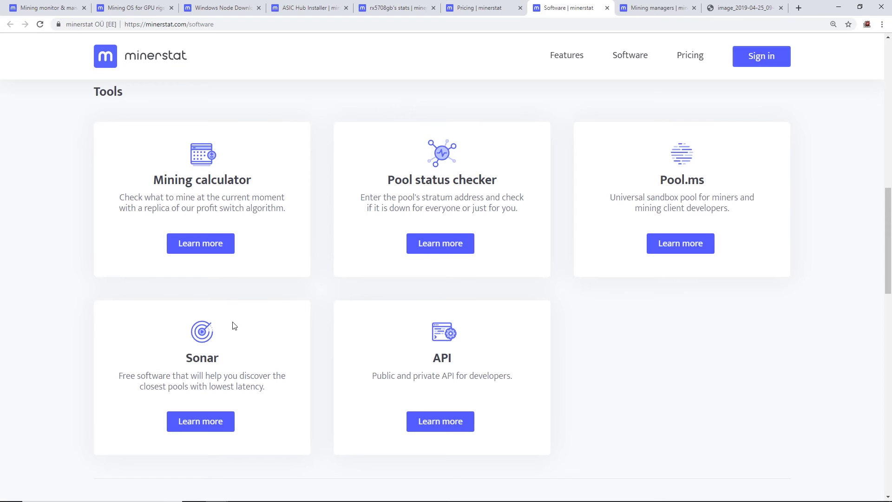
scroll(199, 362, "down", 1)
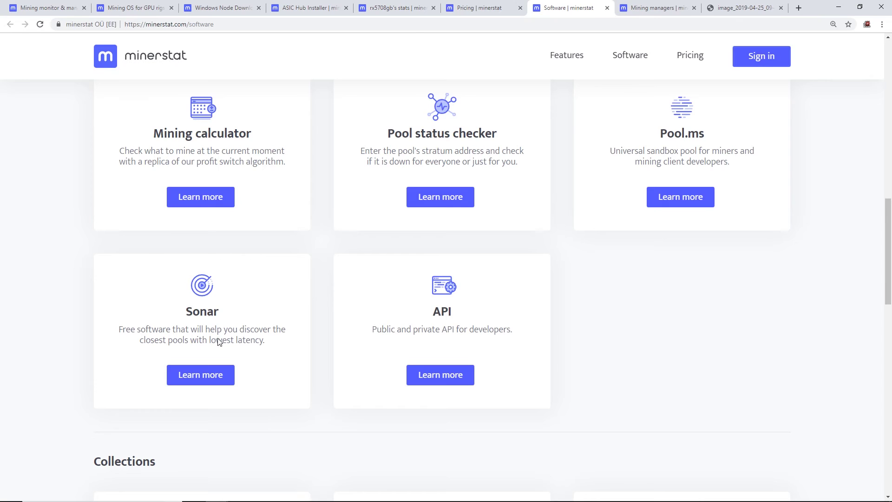
left_click_drag(265, 341, 114, 328)
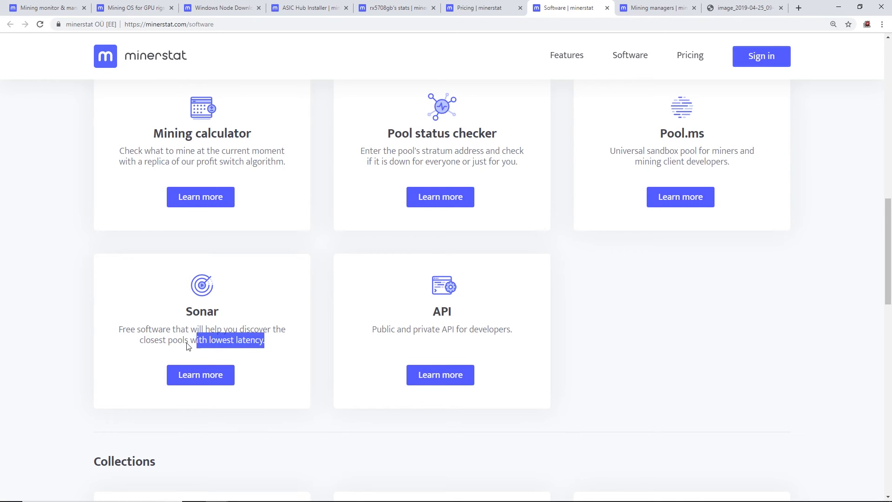
left_click(188, 338)
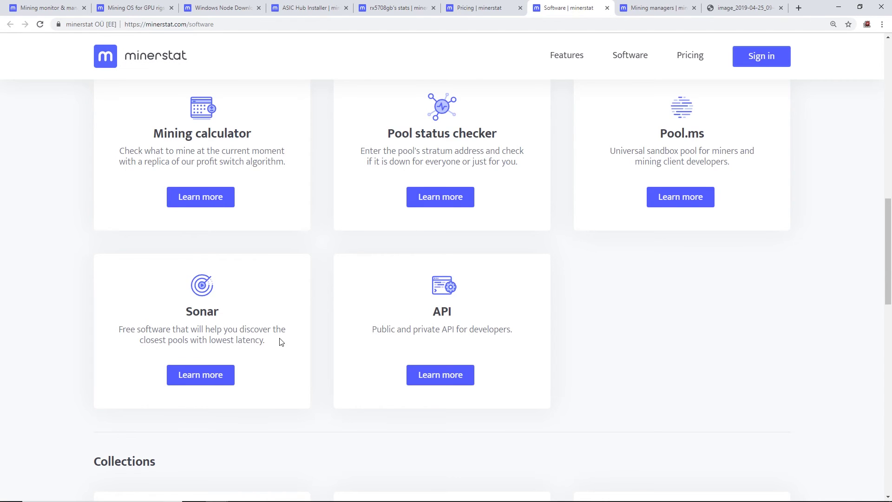
left_click_drag(265, 341, 108, 331)
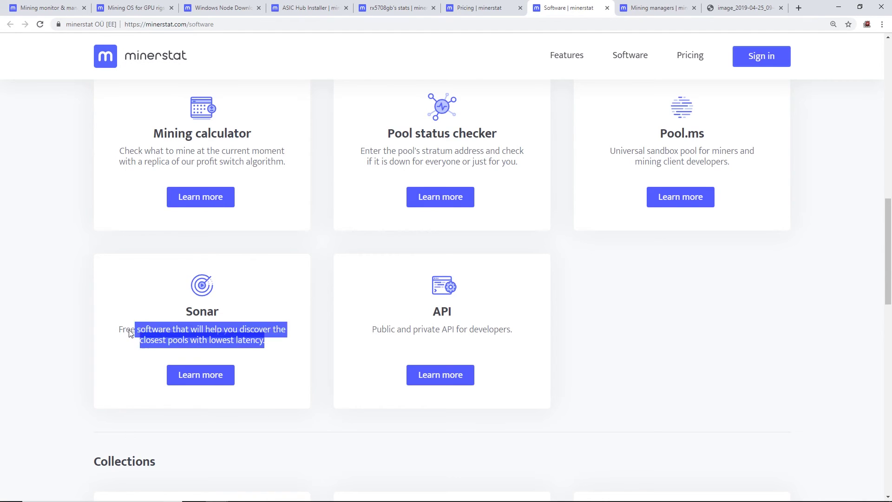
left_click(229, 334)
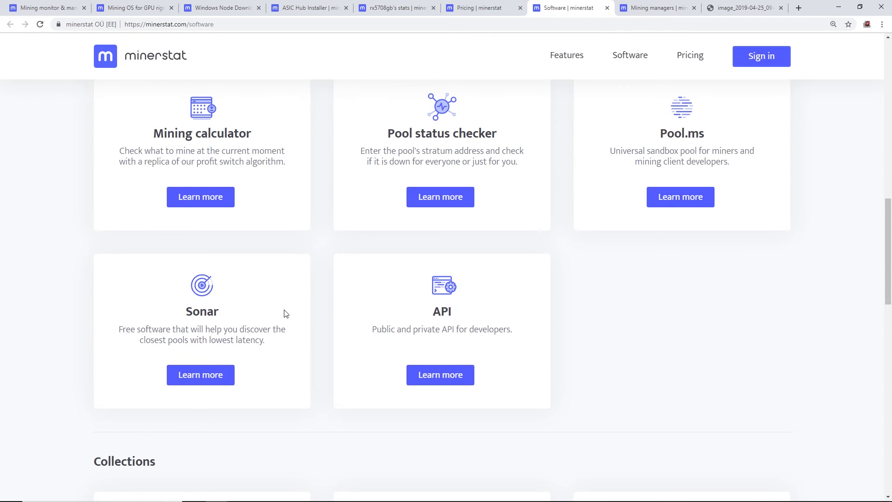
scroll(293, 376, "down", 2)
scroll(300, 376, "down", 2)
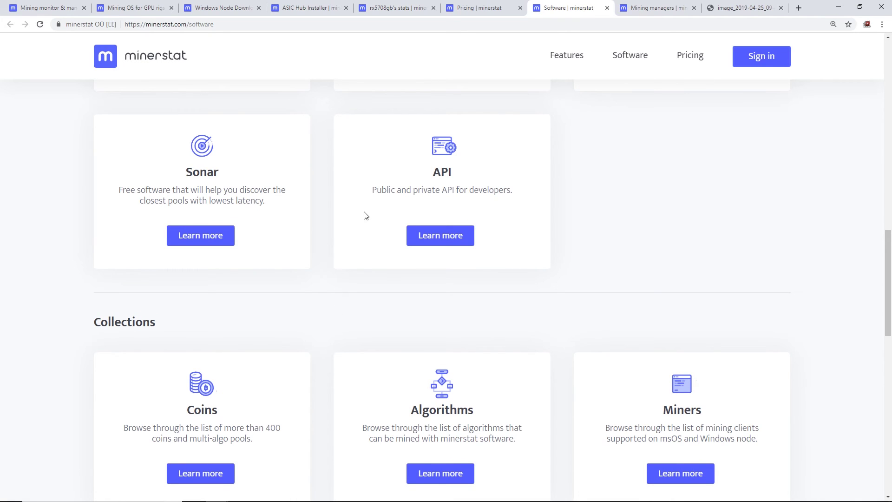
scroll(370, 209, "down", 2)
scroll(376, 196, "down", 2)
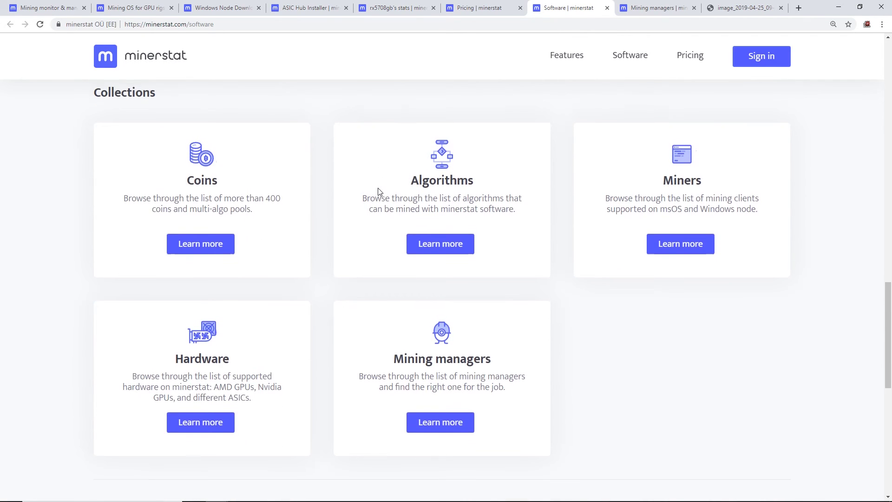
scroll(380, 191, "up", 1)
scroll(378, 191, "down", 3)
scroll(376, 190, "down", 1)
scroll(375, 188, "down", 1)
scroll(374, 189, "down", 1)
scroll(373, 189, "down", 1)
scroll(370, 183, "up", 2)
scroll(328, 202, "down", 2)
scroll(417, 280, "up", 3)
scroll(426, 265, "up", 1)
scroll(425, 265, "up", 1)
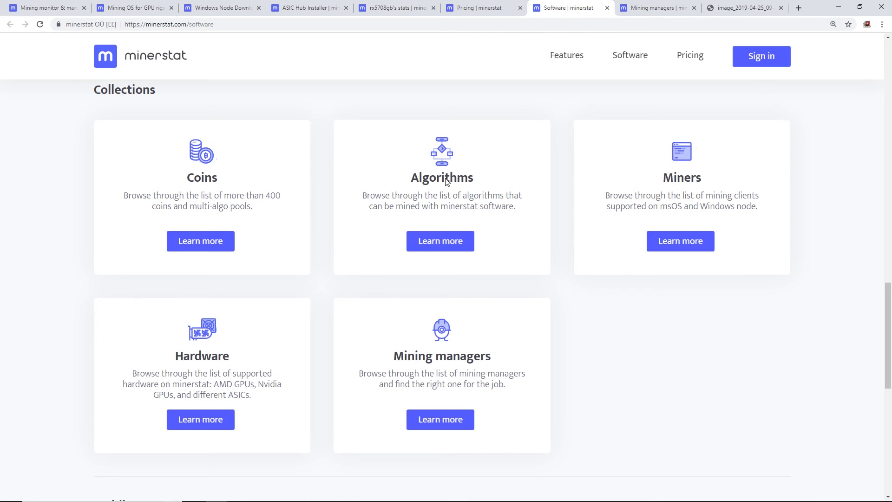
scroll(686, 233, "up", 2)
scroll(610, 279, "down", 4)
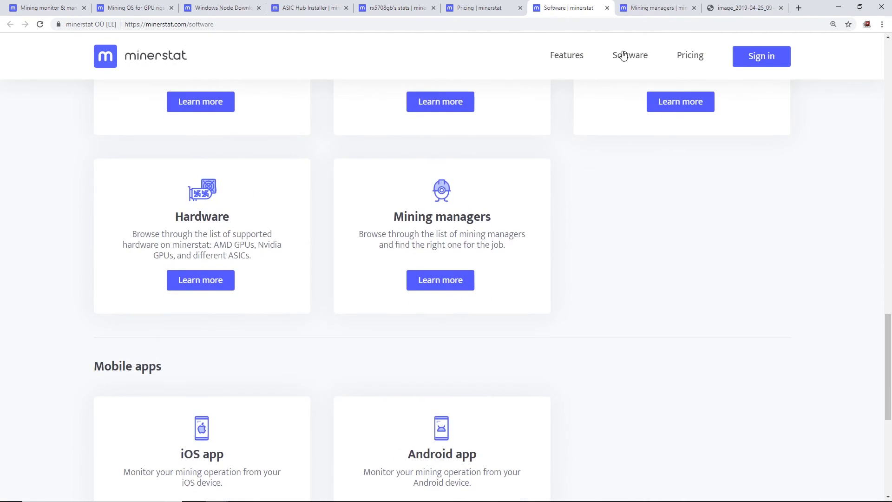
left_click(653, 8)
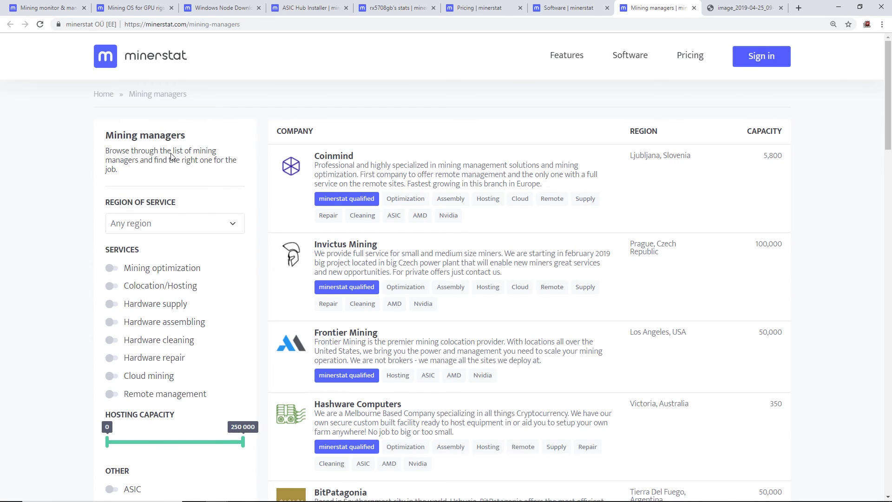
left_click_drag(163, 154, 163, 157)
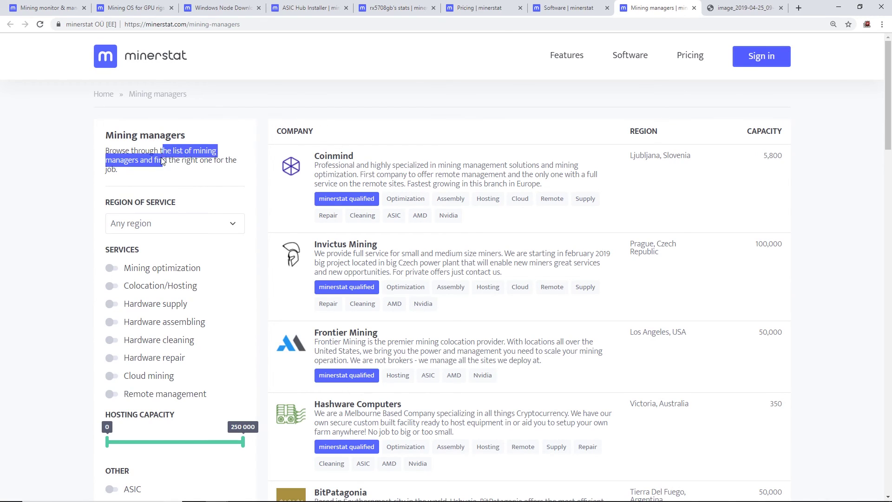
left_click(163, 159)
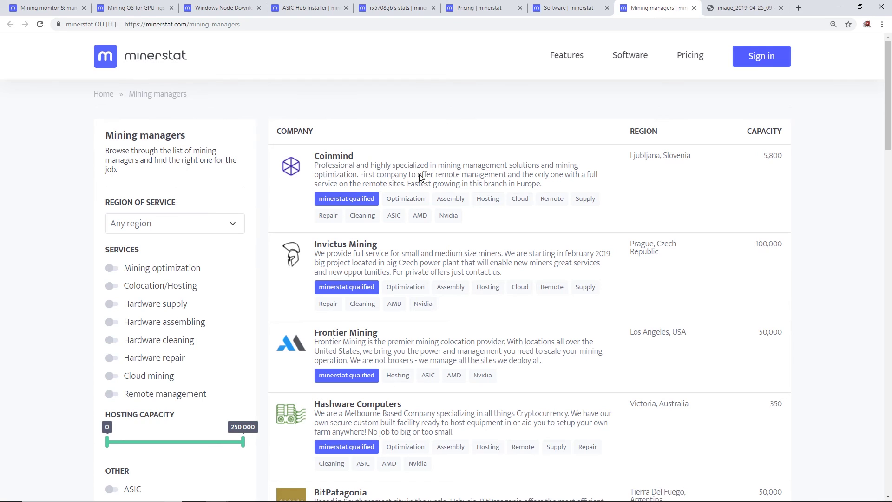
scroll(410, 177, "down", 2)
scroll(323, 184, "up", 2)
scroll(644, 217, "down", 3)
scroll(644, 217, "down", 3)
scroll(641, 218, "down", 5)
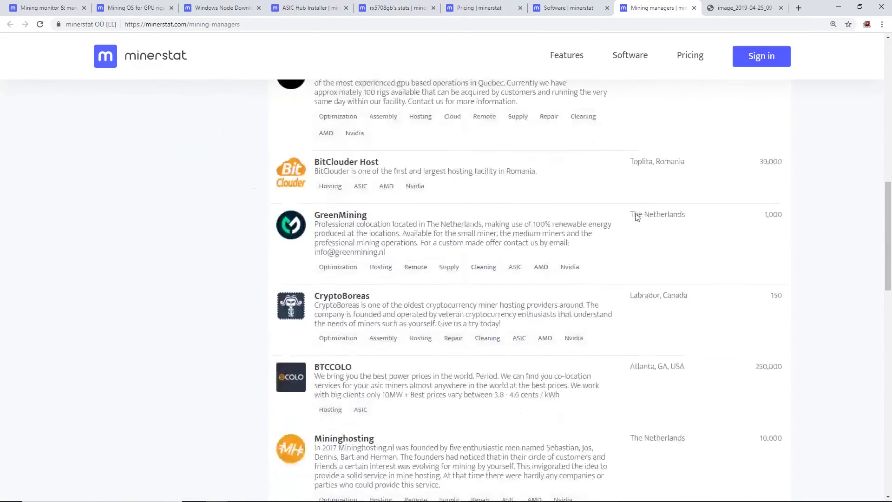
scroll(635, 217, "down", 2)
scroll(634, 216, "down", 5)
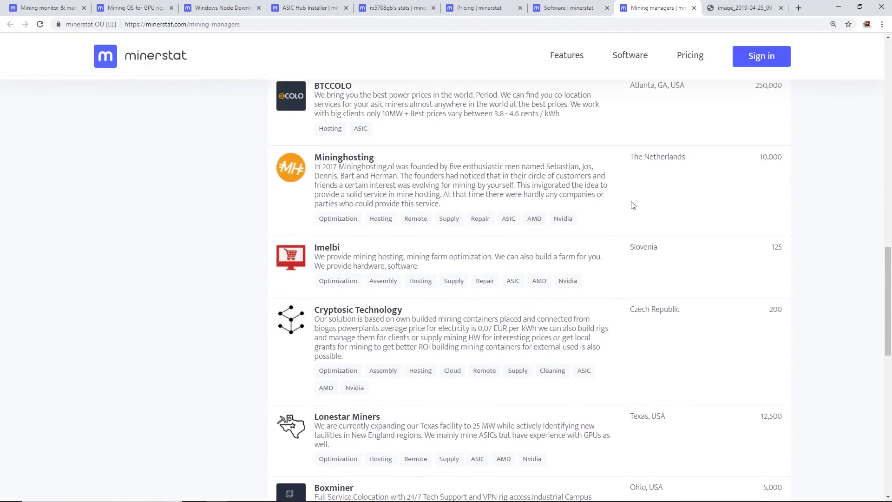
scroll(633, 209, "down", 2)
scroll(631, 204, "down", 2)
scroll(632, 204, "up", 5)
scroll(632, 204, "up", 5)
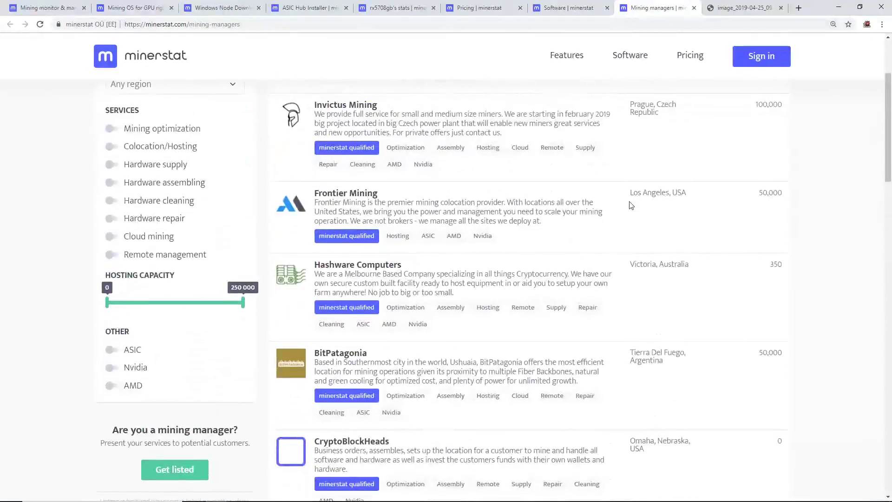
scroll(557, 181, "up", 4)
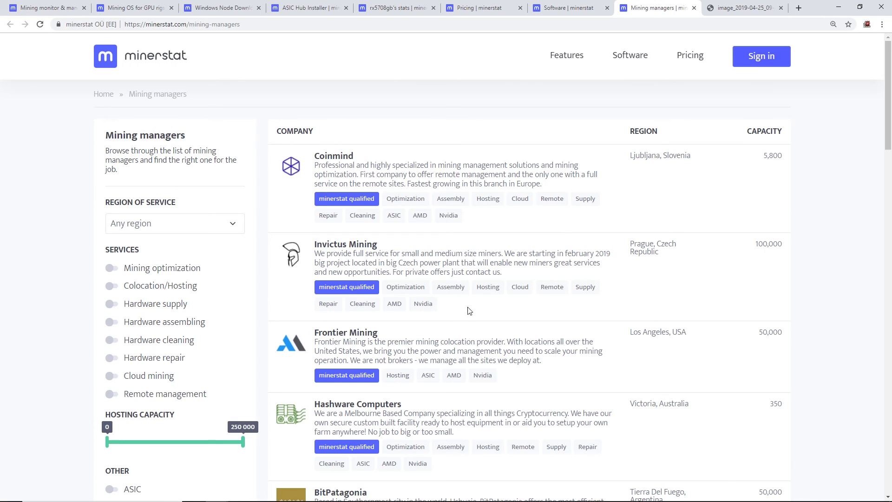
scroll(509, 332, "down", 5)
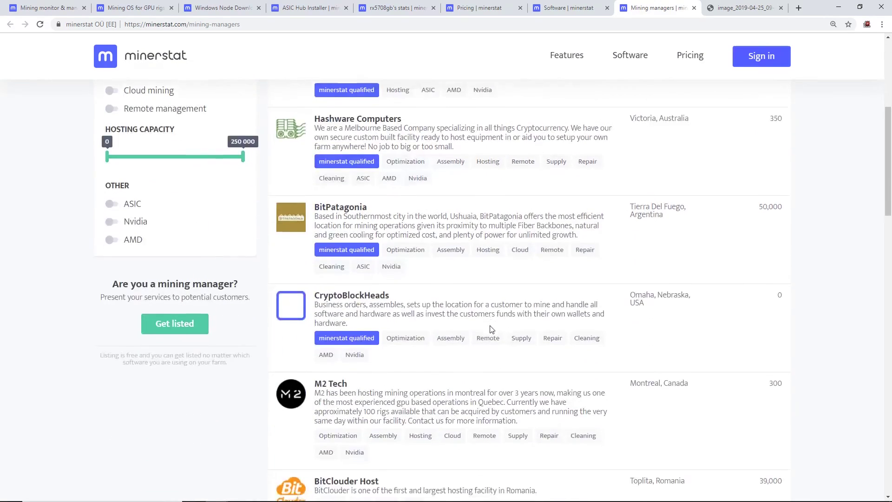
scroll(488, 307, "down", 5)
scroll(484, 302, "down", 5)
scroll(181, 279, "down", 5)
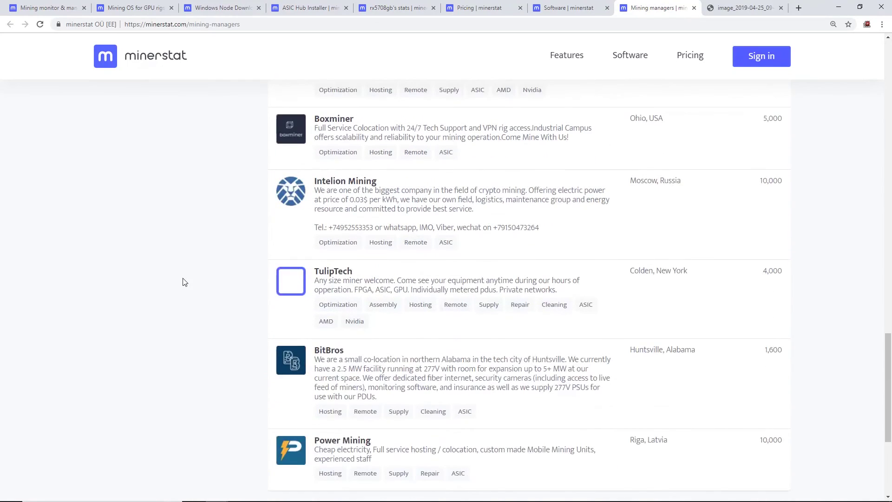
scroll(169, 272, "down", 5)
scroll(178, 271, "up", 4)
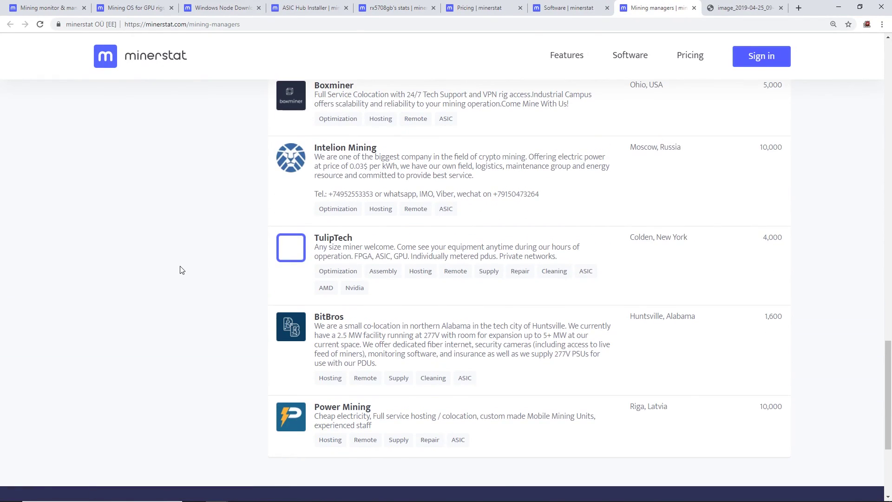
scroll(180, 270, "up", 5)
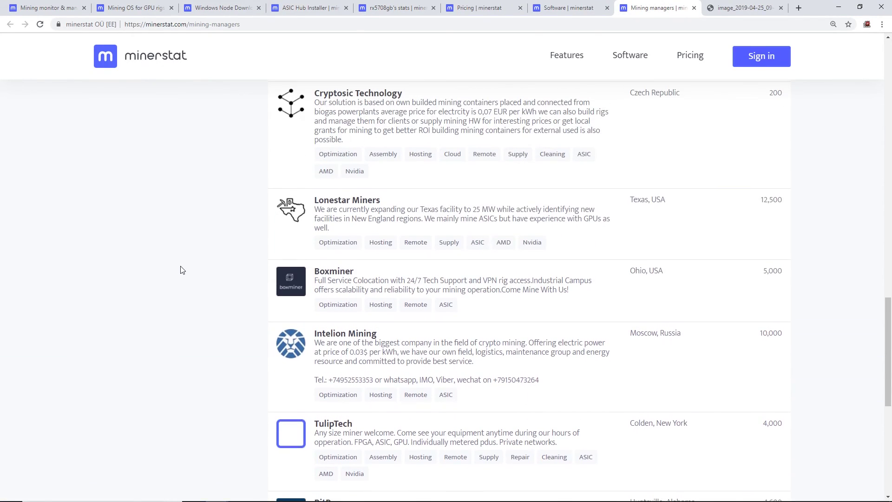
scroll(174, 270, "up", 4)
scroll(163, 270, "up", 4)
scroll(162, 270, "up", 3)
scroll(162, 270, "up", 3)
scroll(160, 270, "up", 3)
scroll(159, 271, "up", 4)
scroll(140, 271, "up", 4)
scroll(113, 271, "up", 4)
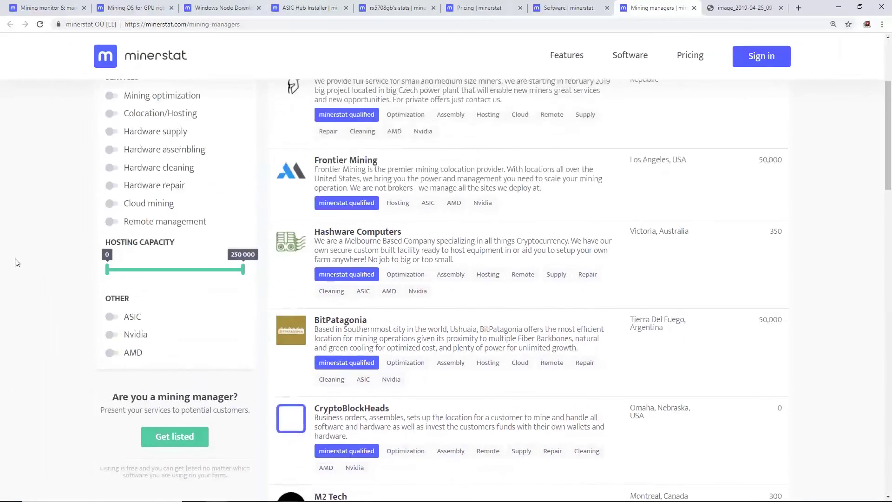
scroll(113, 271, "up", 4)
scroll(21, 263, "up", 1)
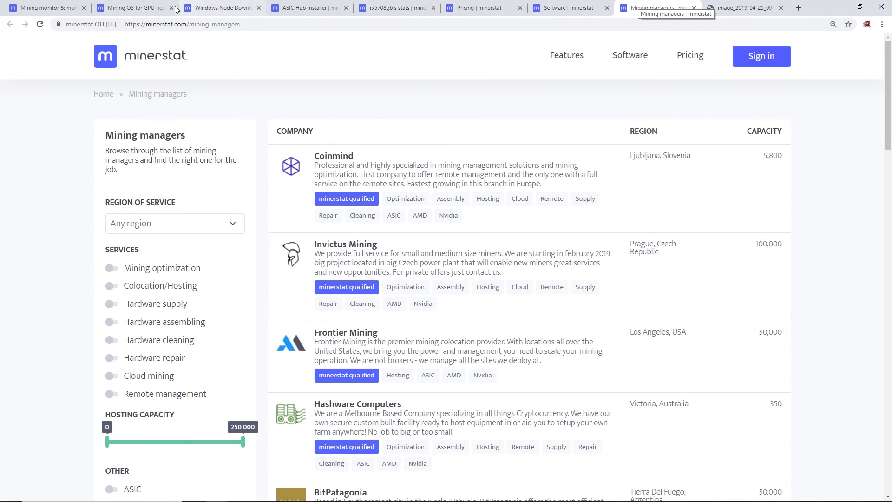
Step: Visit the minerstat home page, then return to rx5708gb's stats at 20.377 MH/s
left_click(45, 8)
scroll(243, 153, "up", 2)
scroll(244, 152, "up", 5)
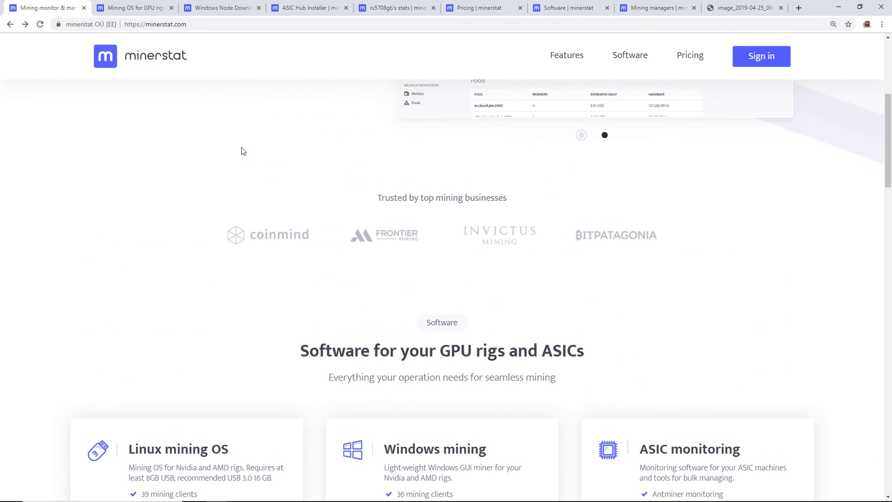
scroll(244, 152, "up", 4)
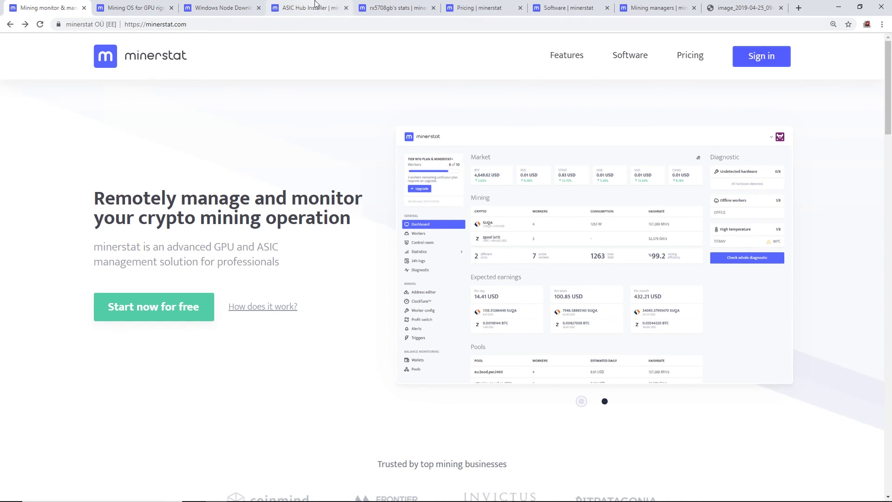
left_click(390, 7)
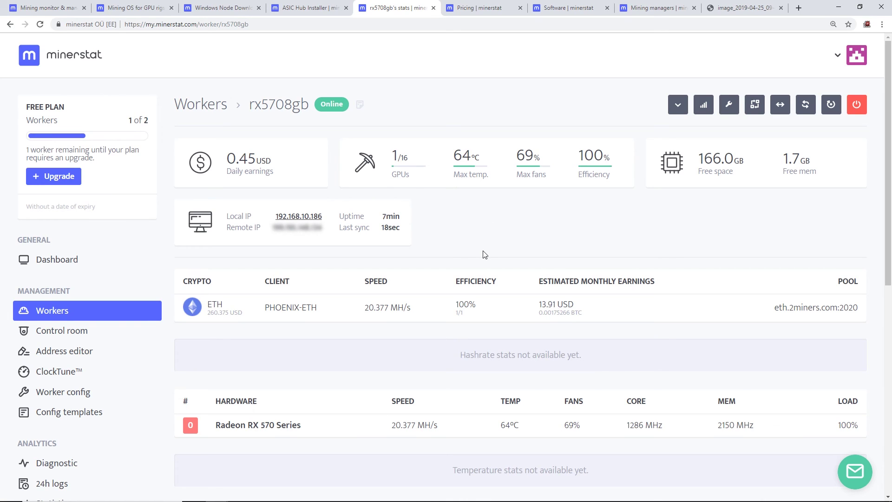
scroll(484, 254, "down", 2)
scroll(481, 258, "up", 2)
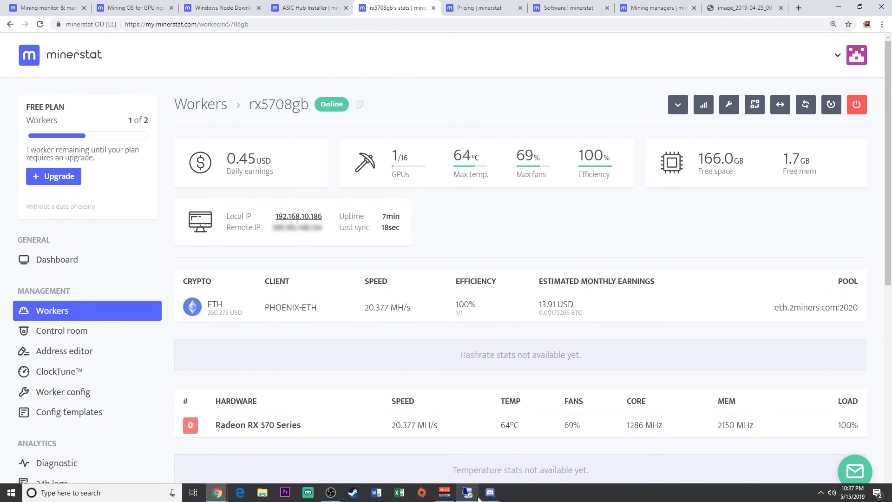
left_click(306, 492)
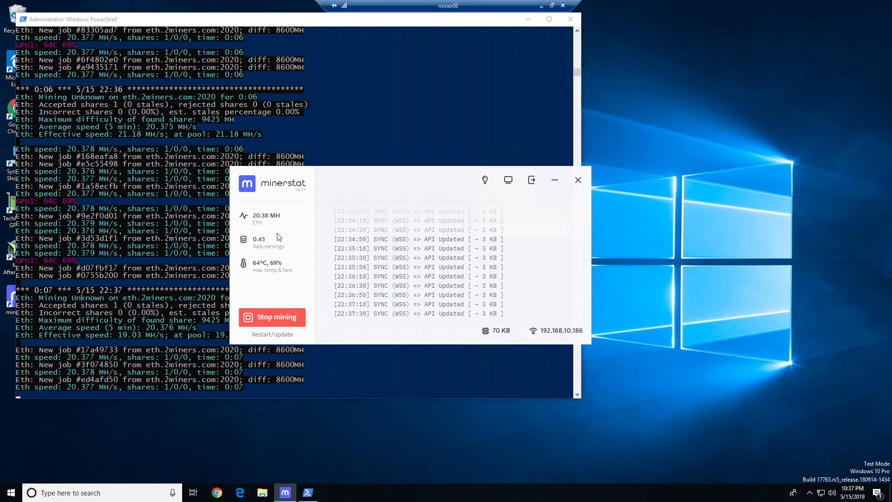
left_click(342, 166)
left_click(589, 226)
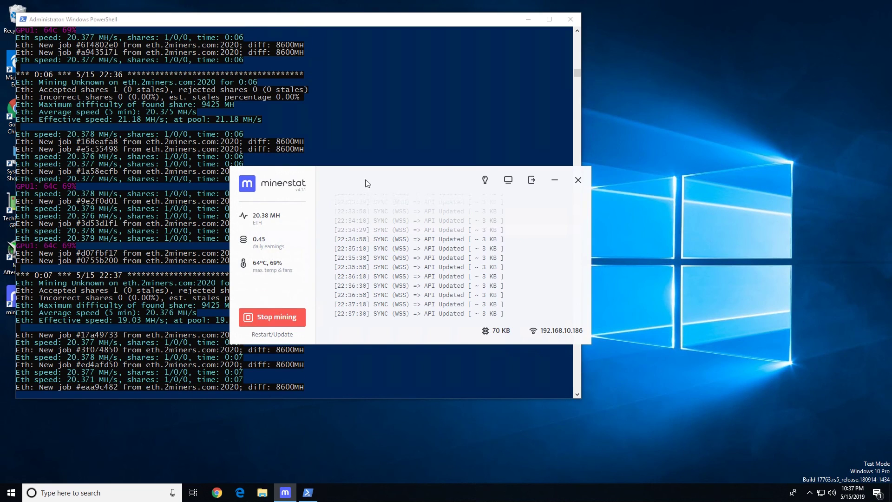
left_click_drag(367, 181, 482, 203)
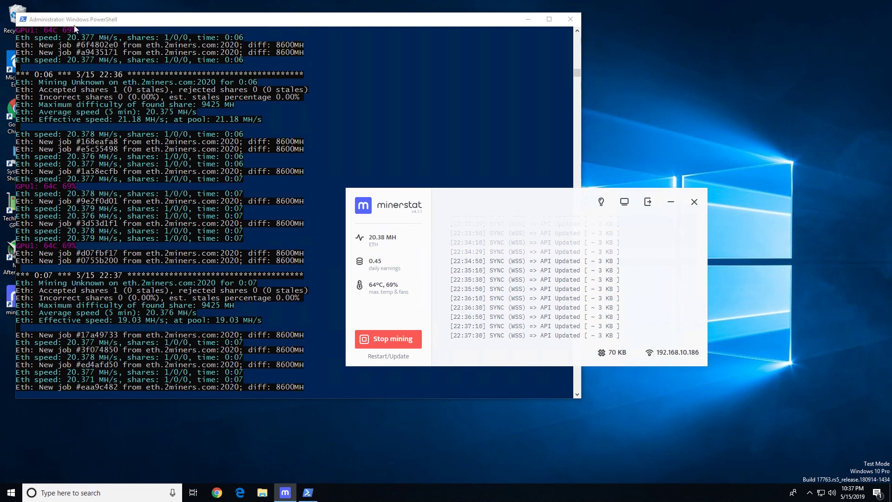
left_click_drag(77, 27, 88, 31)
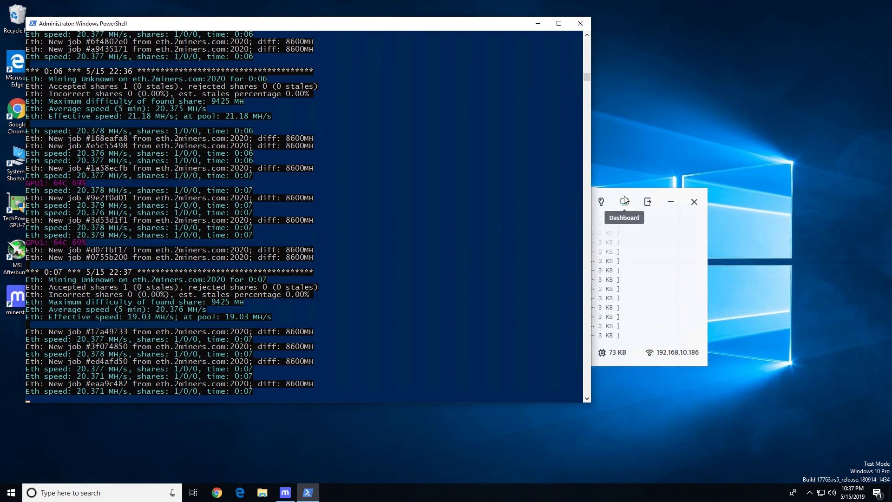
left_click(665, 265)
mouse_move(538, 6)
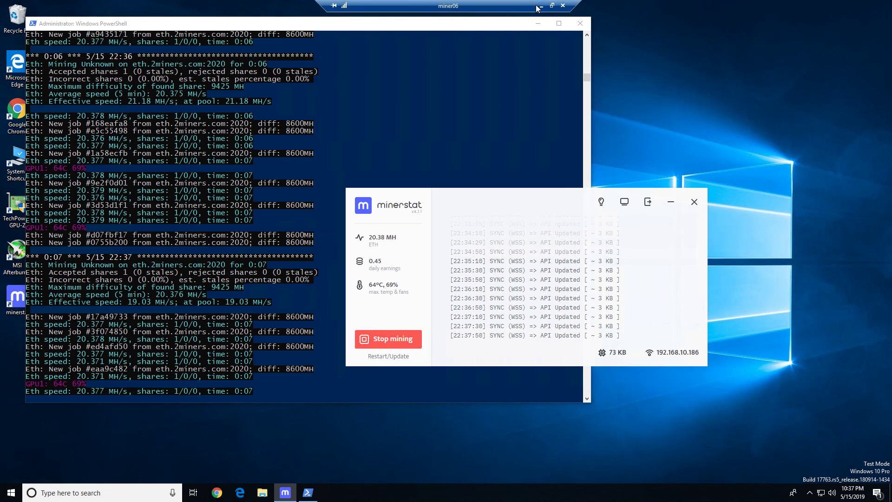
left_click(538, 7)
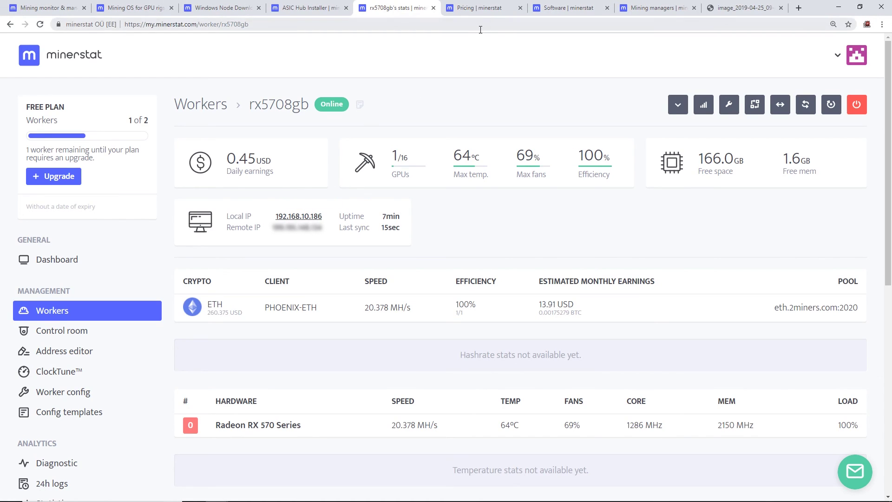
left_click(136, 8)
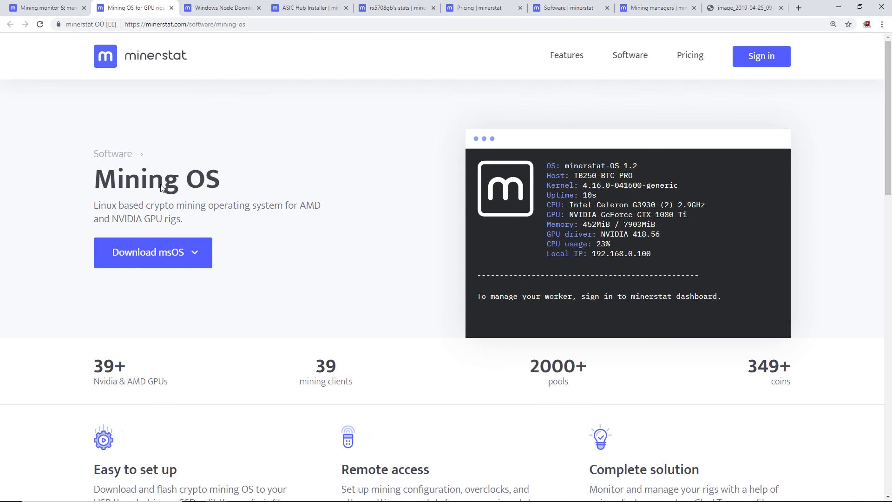
left_click_drag(206, 192, 139, 202)
left_click(292, 229)
scroll(337, 247, "down", 2)
scroll(337, 248, "down", 2)
scroll(337, 247, "down", 3)
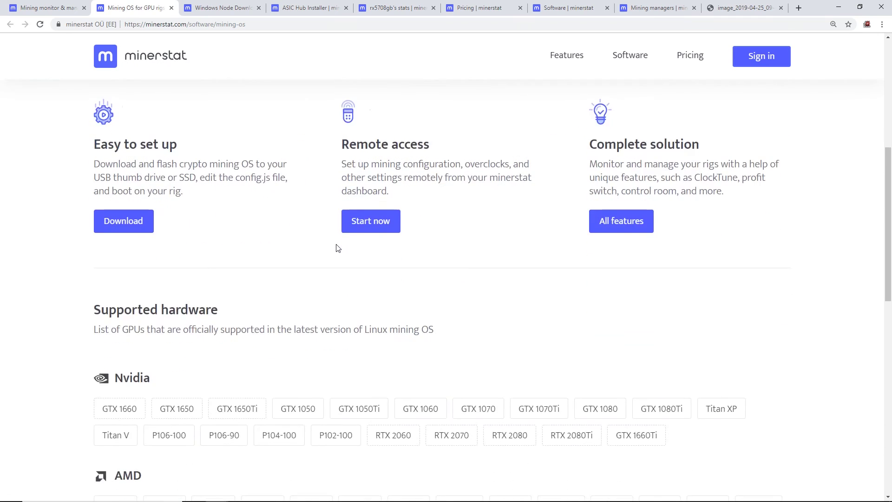
scroll(335, 238, "down", 3)
scroll(335, 238, "up", 4)
scroll(279, 314, "up", 1)
scroll(251, 313, "up", 2)
scroll(229, 318, "up", 3)
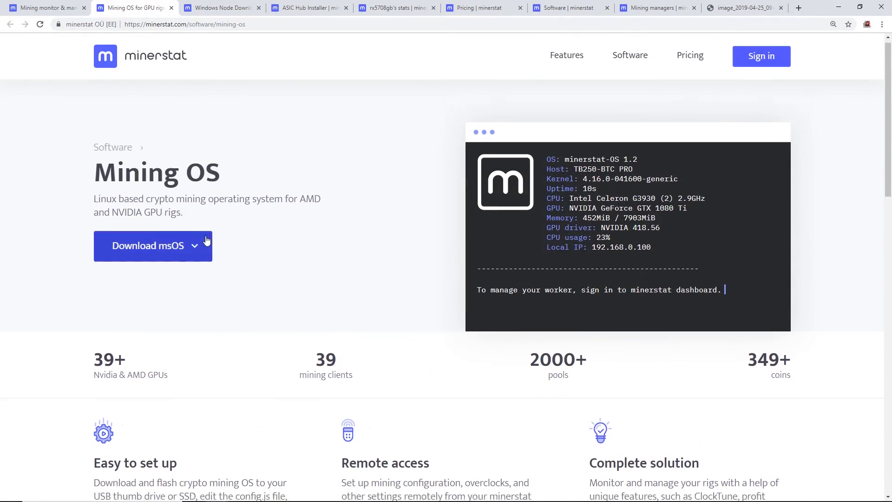
scroll(204, 237, "down", 3)
scroll(204, 237, "down", 1)
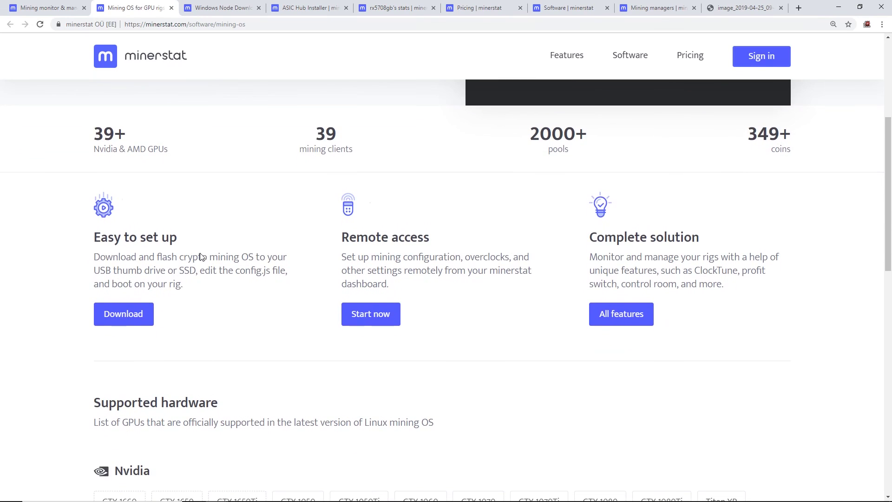
left_click(223, 8)
scroll(284, 151, "up", 3)
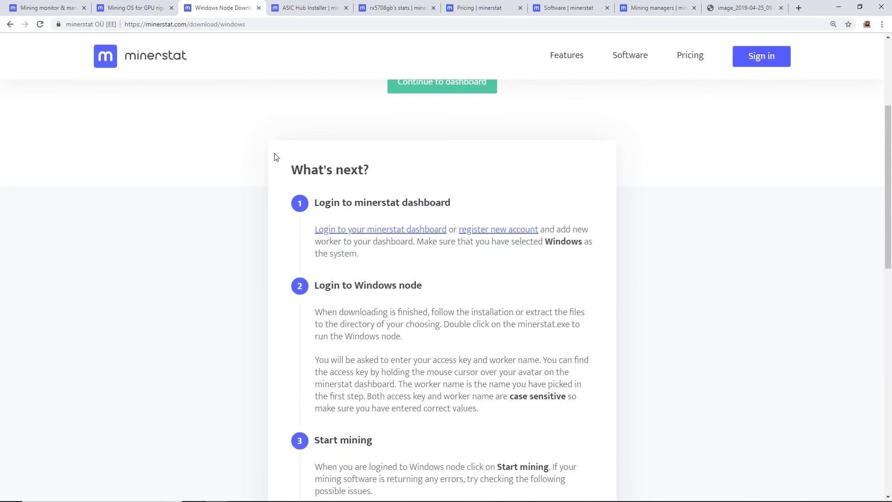
scroll(284, 151, "up", 3)
scroll(307, 111, "up", 2)
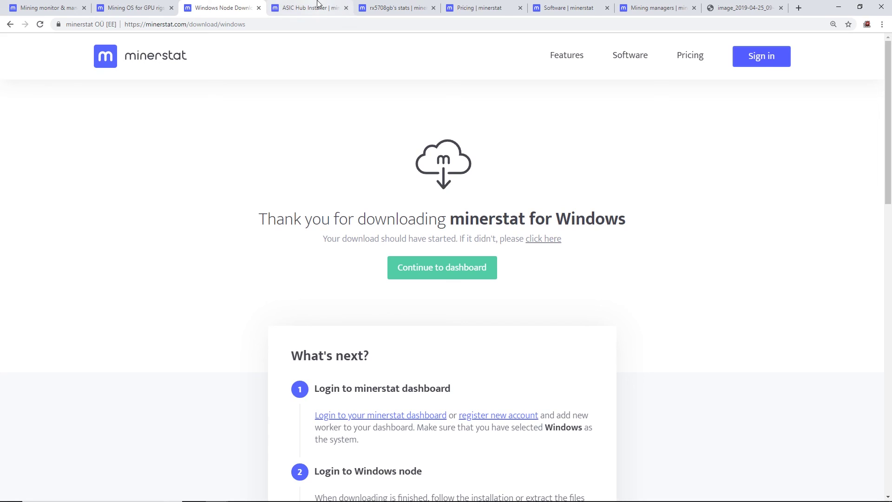
left_click(397, 8)
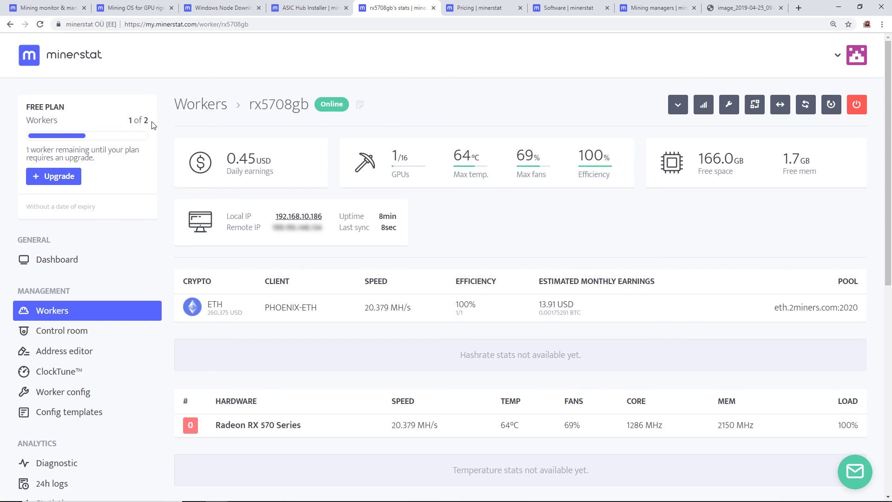
left_click(474, 8)
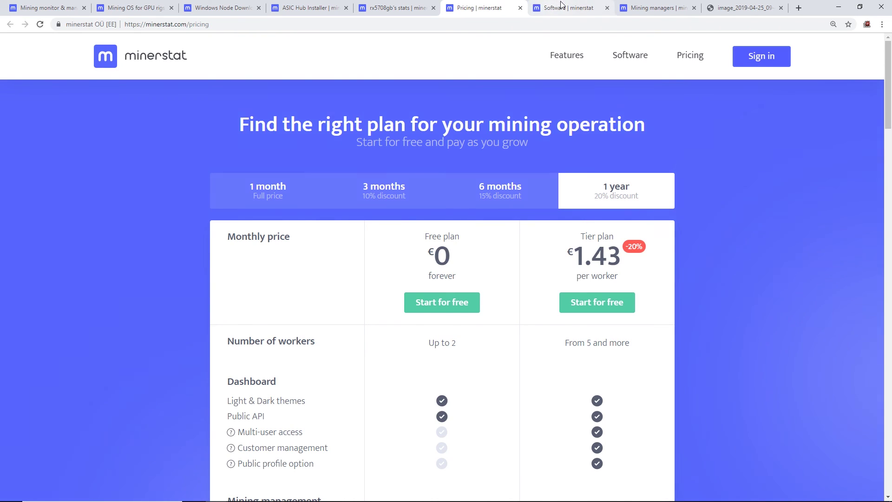
left_click(397, 8)
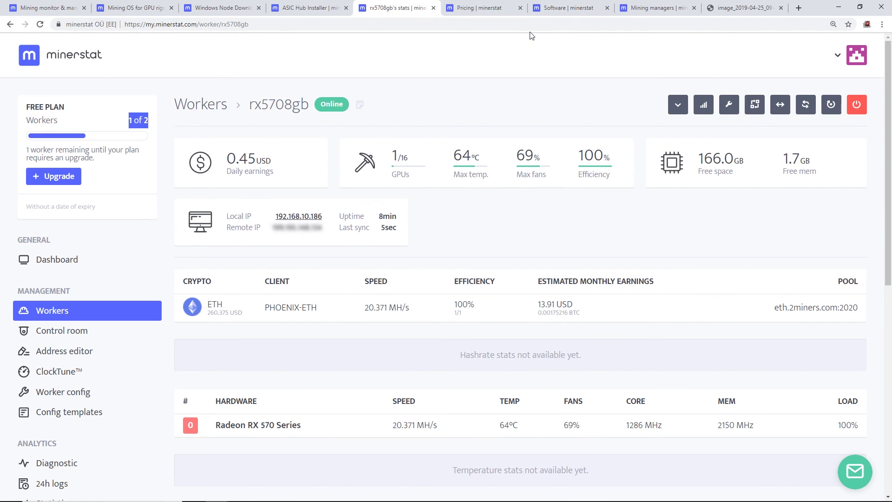